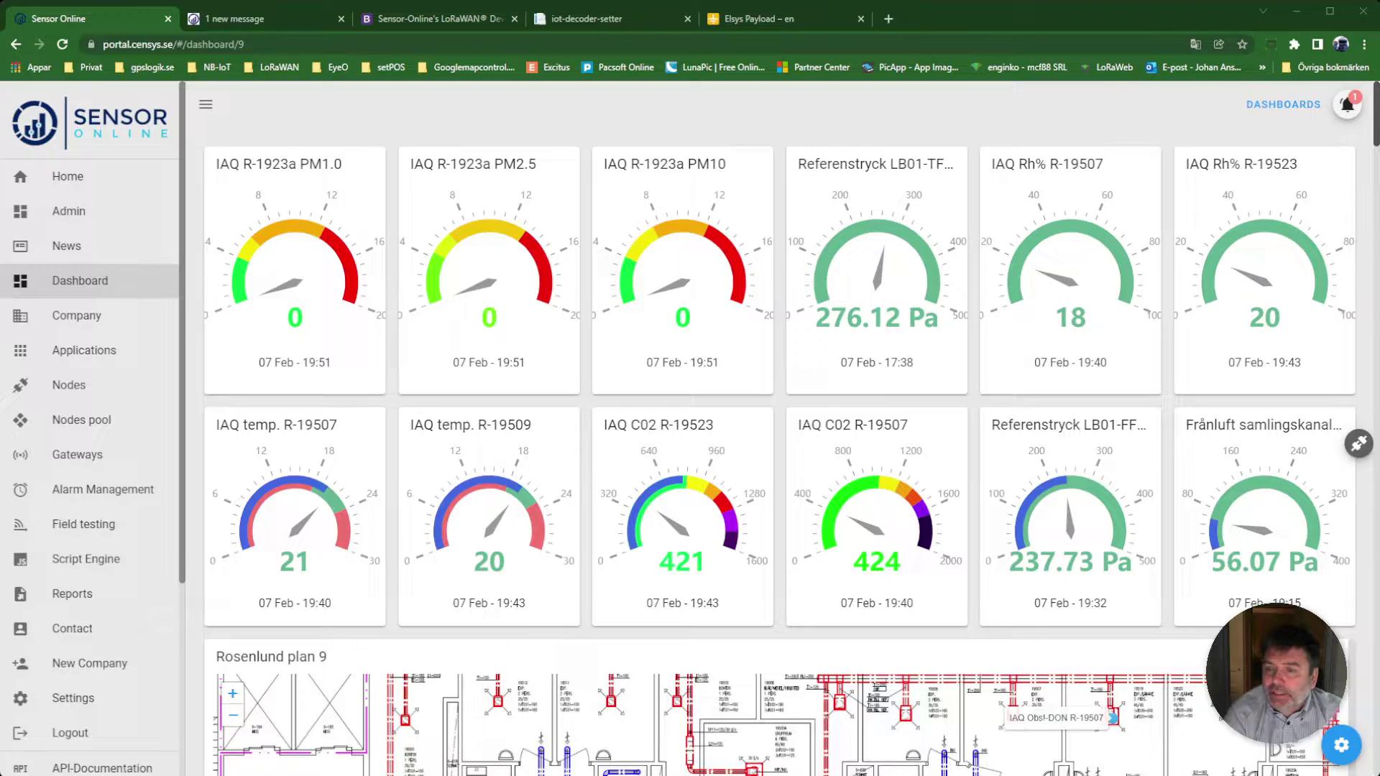
{"action": "scroll", "coordinate": [776, 431], "scroll_direction": "down", "scroll_amount": 1}
{"action": "scroll", "coordinate": [776, 431], "scroll_direction": "down", "scroll_amount": 1}
{"action": "scroll", "coordinate": [776, 431], "scroll_direction": "down", "scroll_amount": 1}
{"action": "scroll", "coordinate": [776, 432], "scroll_direction": "down", "scroll_amount": 1}
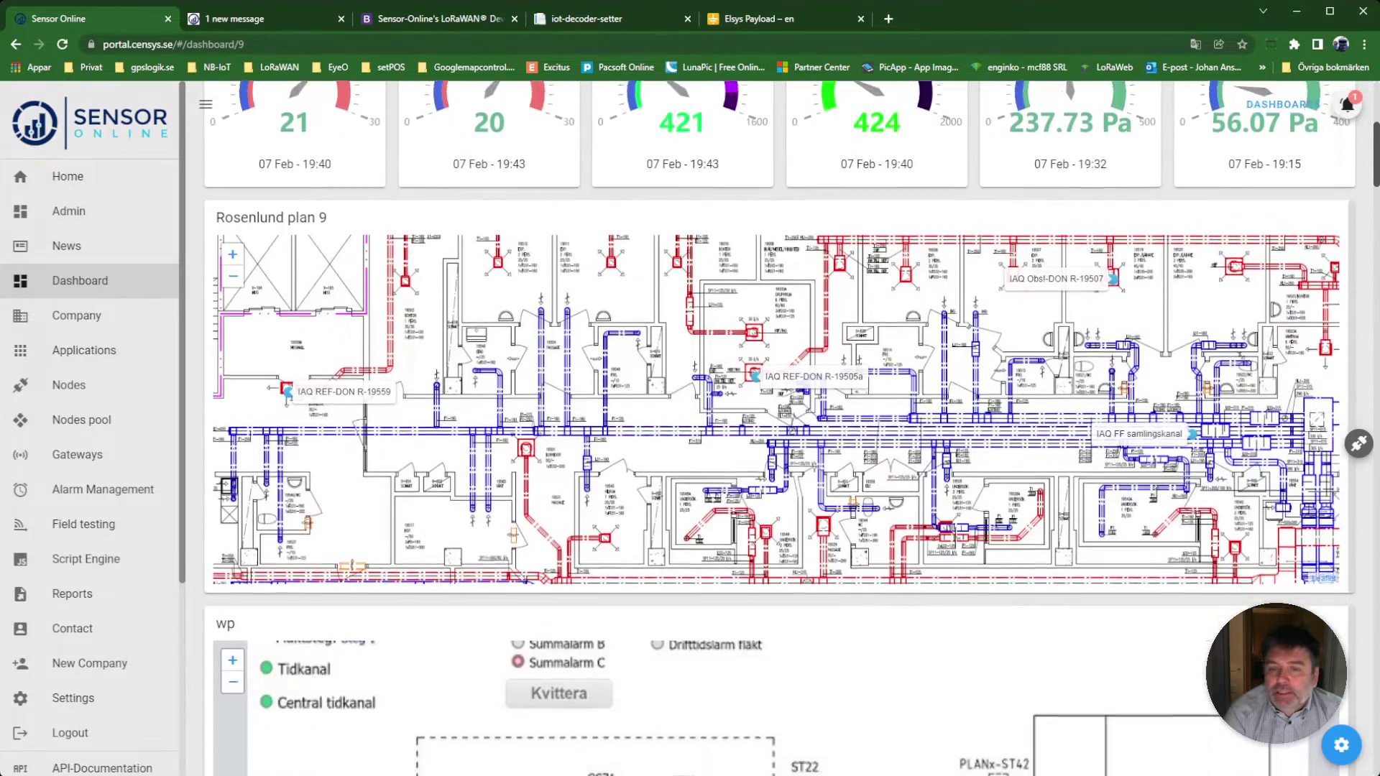
{"action": "scroll", "coordinate": [776, 431], "scroll_direction": "down", "scroll_amount": 1}
{"action": "scroll", "coordinate": [777, 432], "scroll_direction": "down", "scroll_amount": 1}
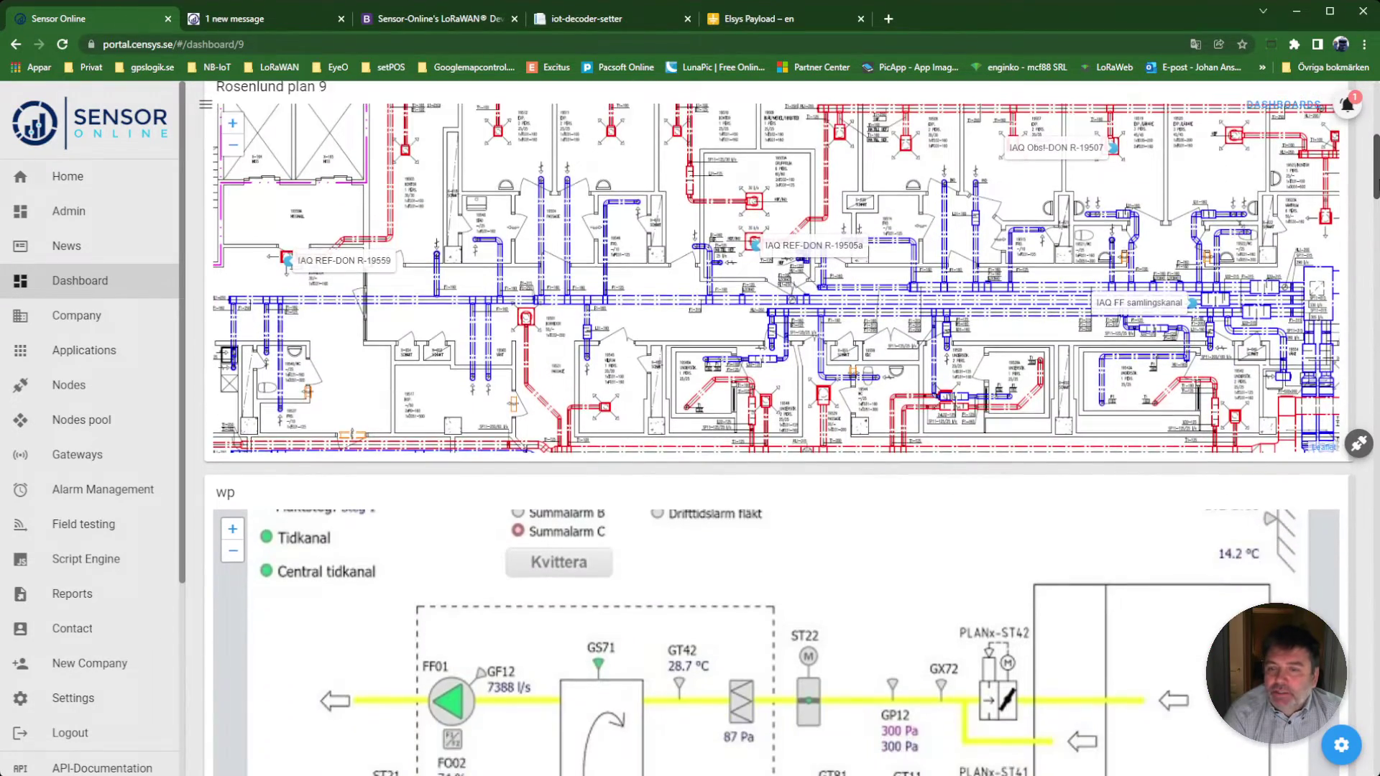
{"action": "scroll", "coordinate": [776, 432], "scroll_direction": "down", "scroll_amount": 2}
{"action": "scroll", "coordinate": [776, 431], "scroll_direction": "up", "scroll_amount": 1}
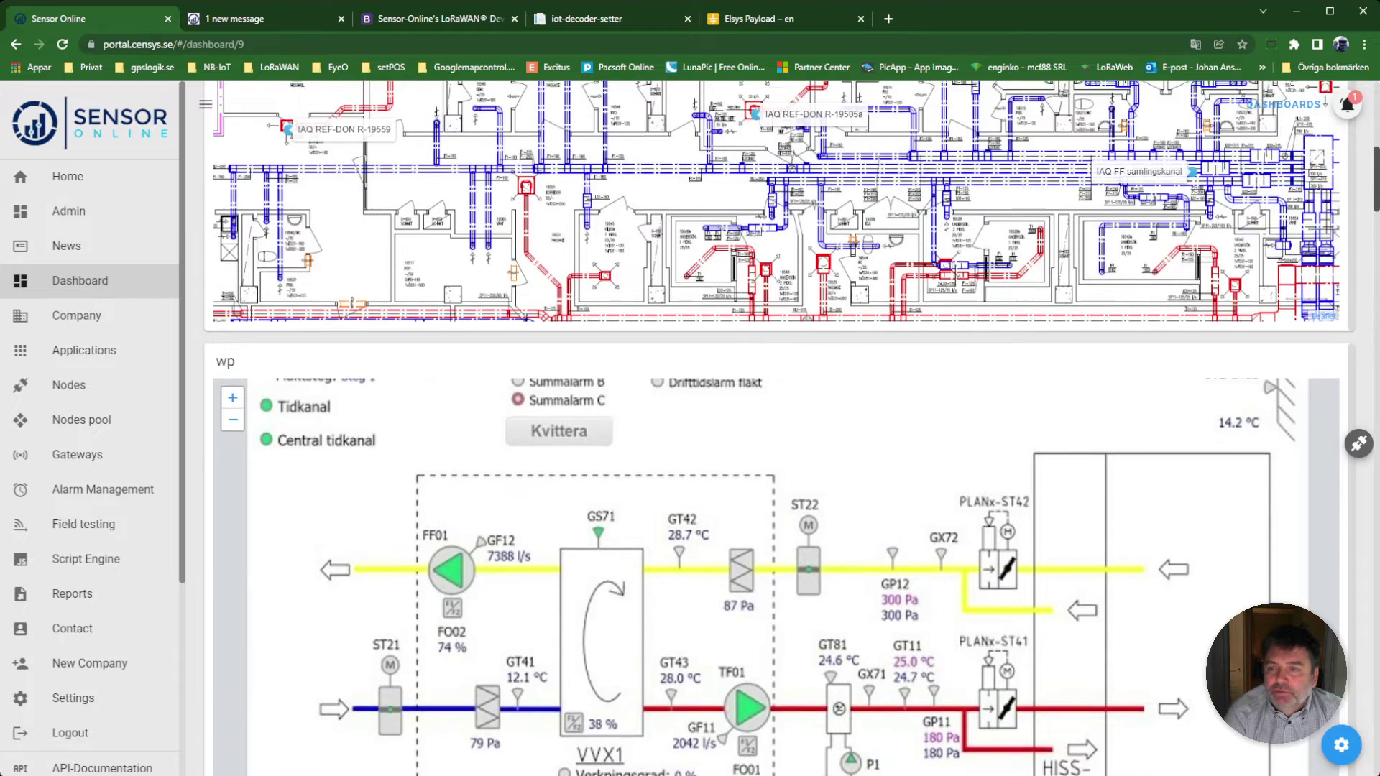
{"action": "scroll", "coordinate": [776, 431], "scroll_direction": "up", "scroll_amount": 2}
{"action": "scroll", "coordinate": [776, 431], "scroll_direction": "up", "scroll_amount": 2}
{"action": "scroll", "coordinate": [777, 431], "scroll_direction": "up", "scroll_amount": 1}
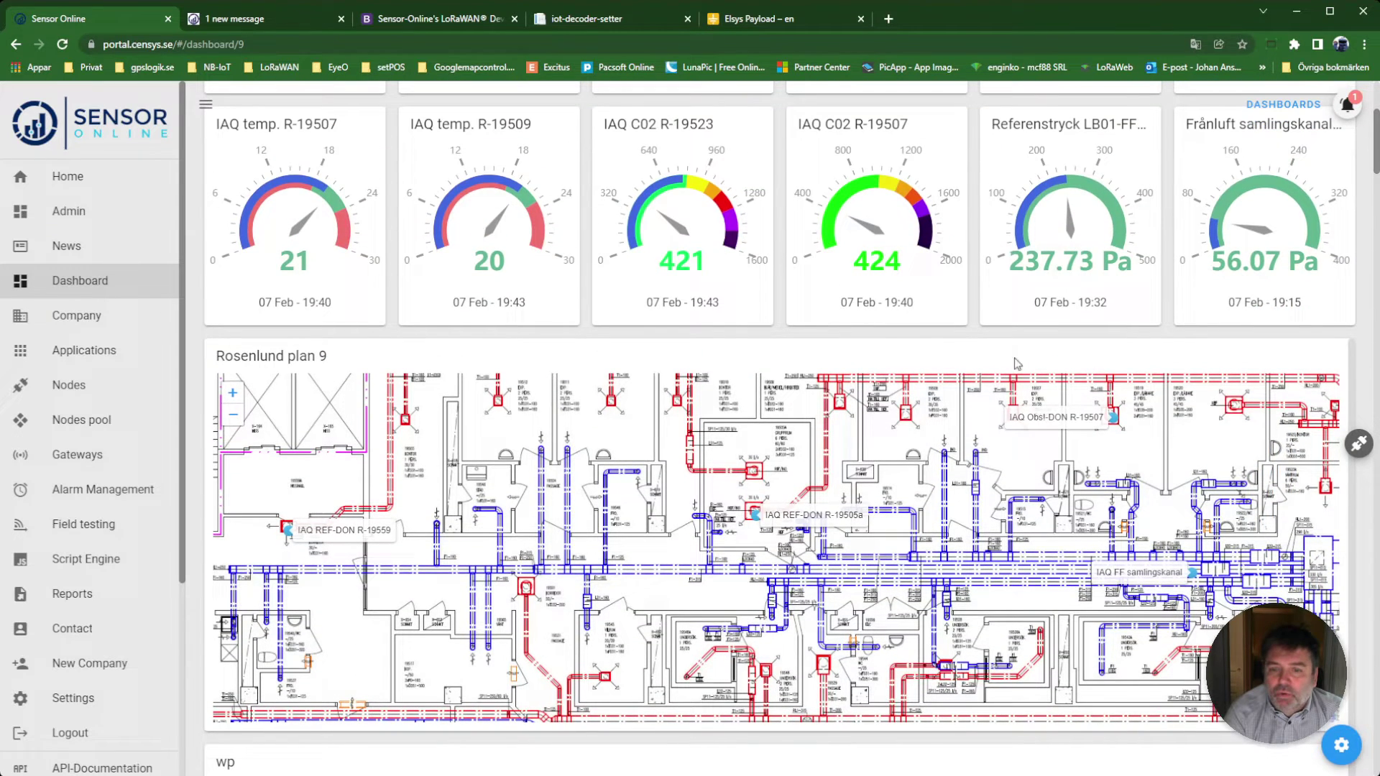
Check the IAQ REF-DON R-19505a floor-plan sensor's readings, then show the Sensor Online homepage.
{"action": "left_click", "coordinate": [758, 522]}
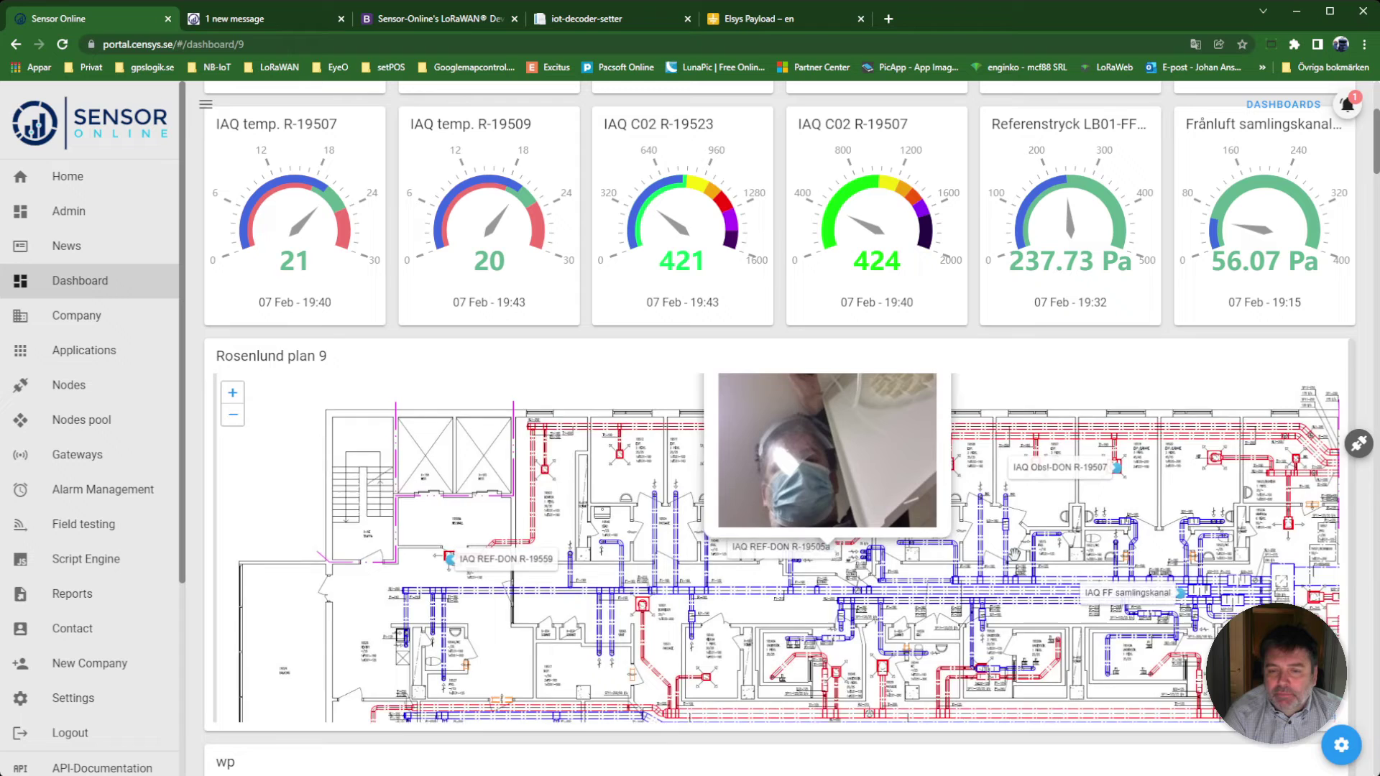
{"action": "scroll", "coordinate": [845, 561], "scroll_direction": "down", "scroll_amount": 1}
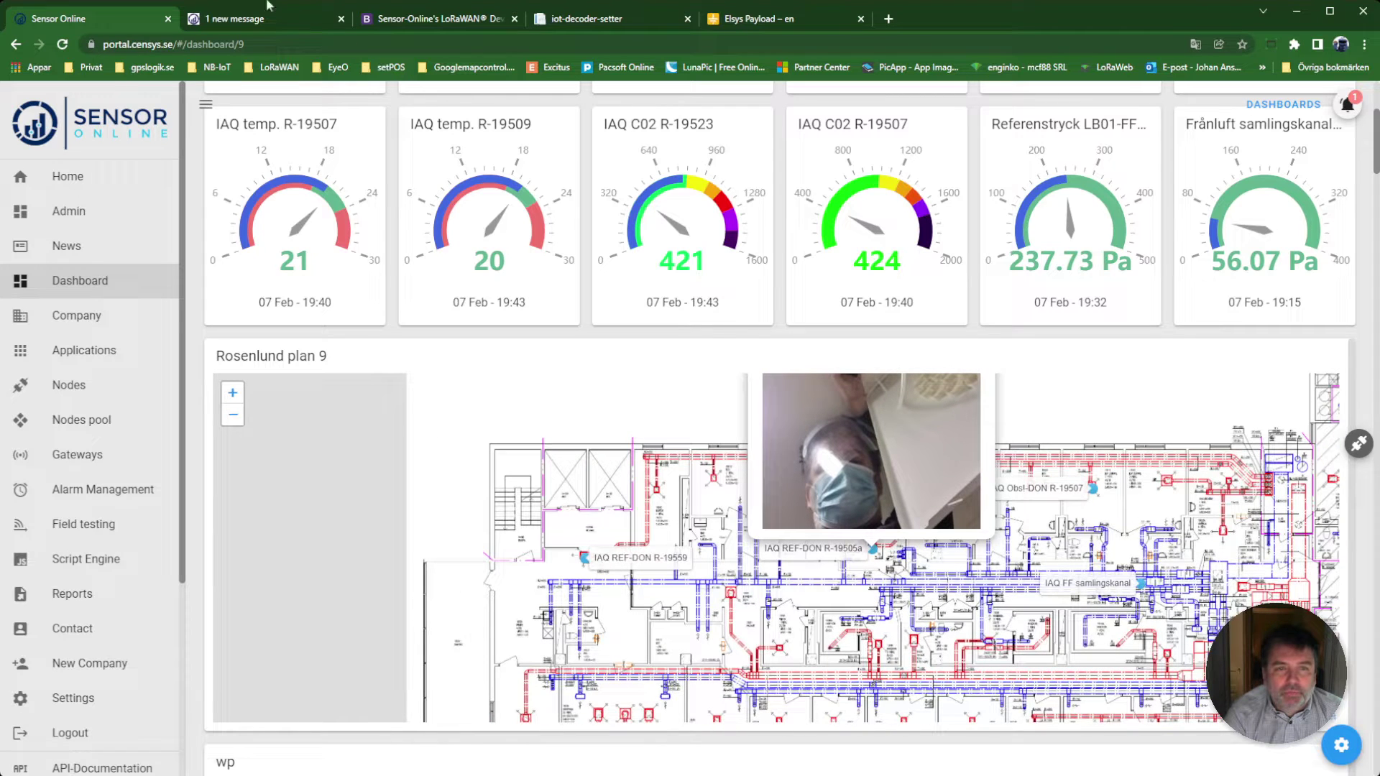
{"action": "left_click", "coordinate": [299, 17]}
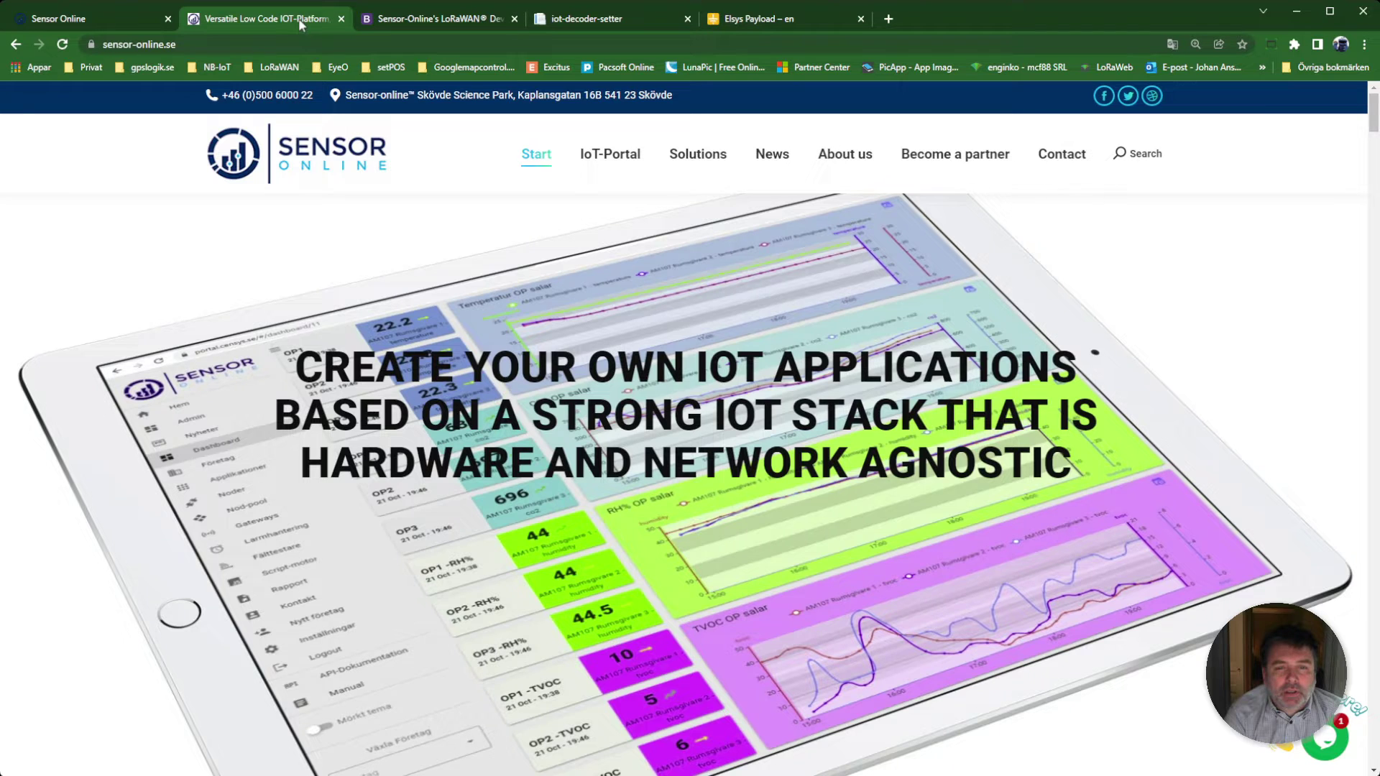
Open the Sensor-Online LoRaWAN device repository and browse its sensor cards.
{"action": "left_click", "coordinate": [415, 19]}
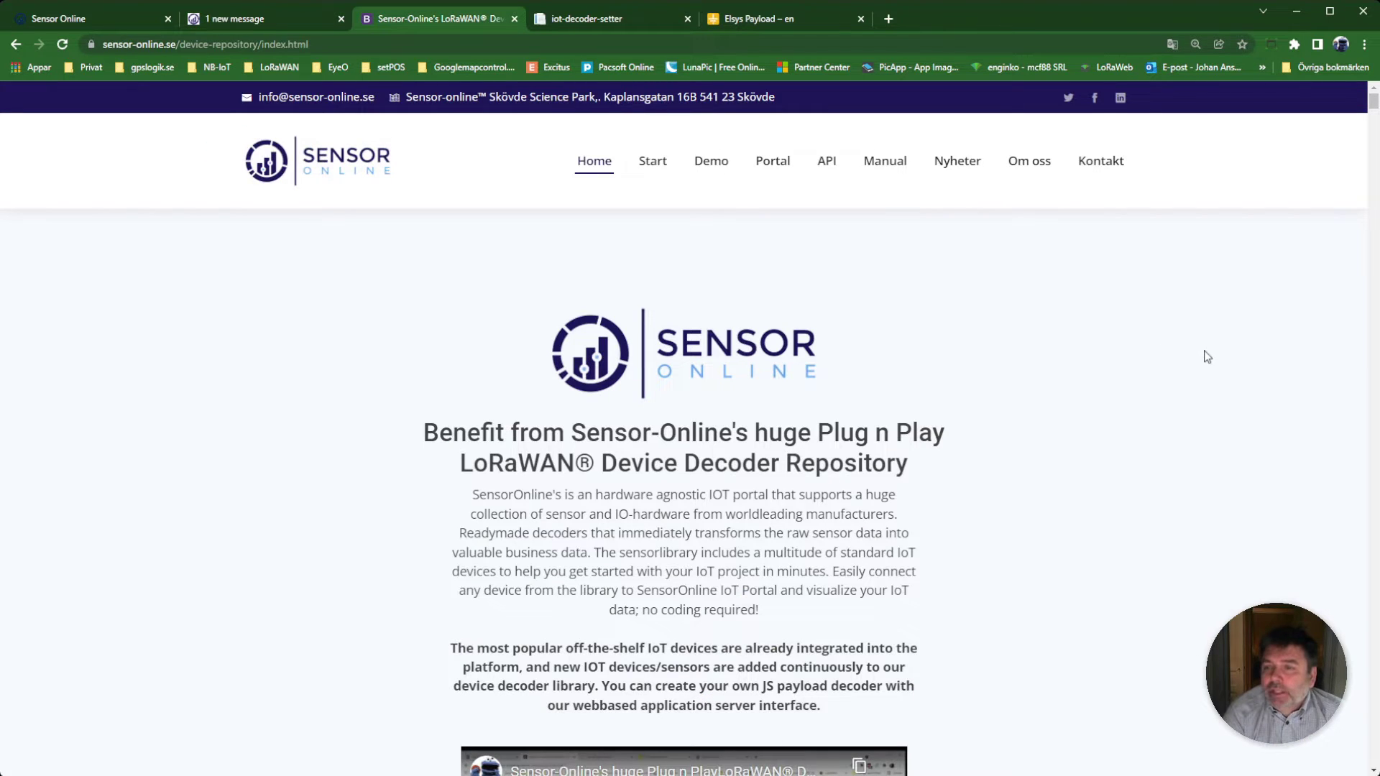
{"action": "scroll", "coordinate": [1209, 361], "scroll_direction": "down", "scroll_amount": 3}
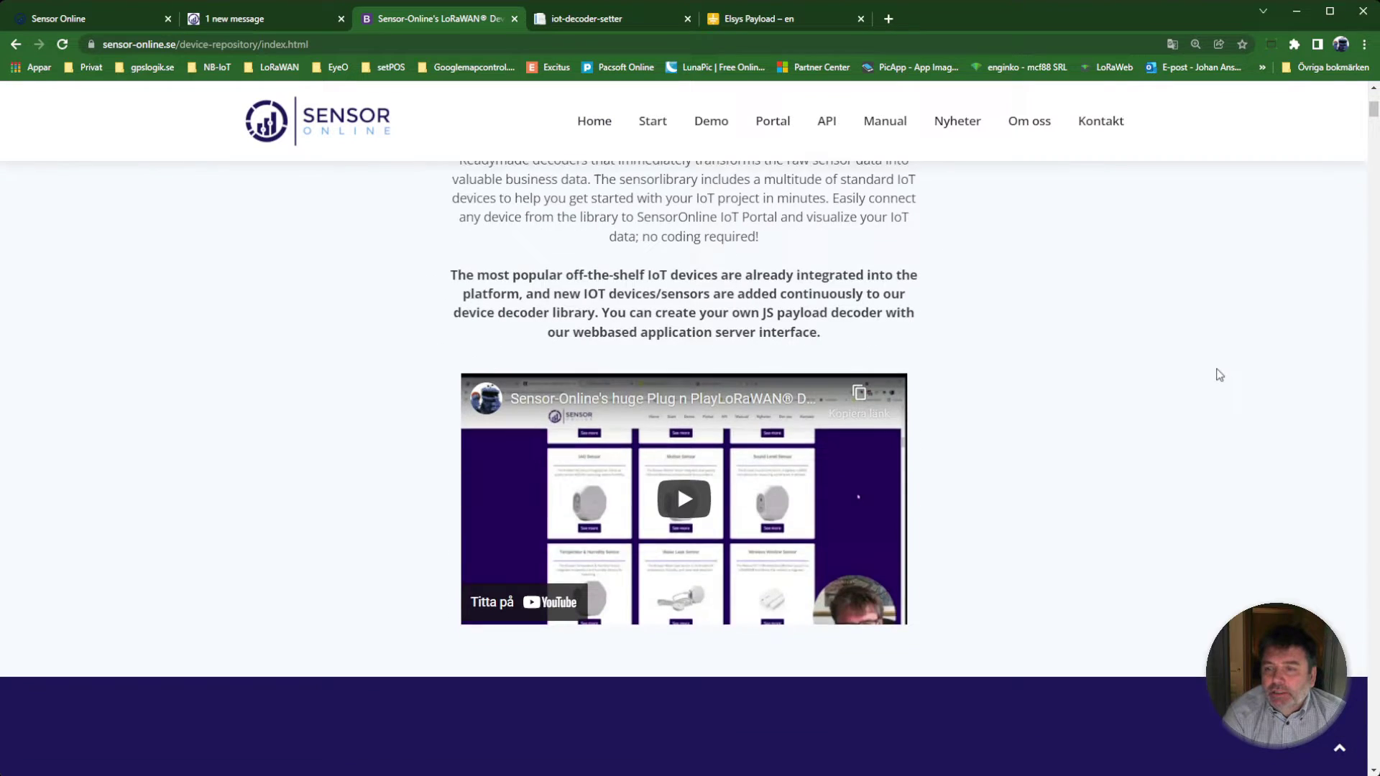
{"action": "scroll", "coordinate": [1218, 374], "scroll_direction": "down", "scroll_amount": 3}
{"action": "scroll", "coordinate": [1254, 464], "scroll_direction": "down", "scroll_amount": 1}
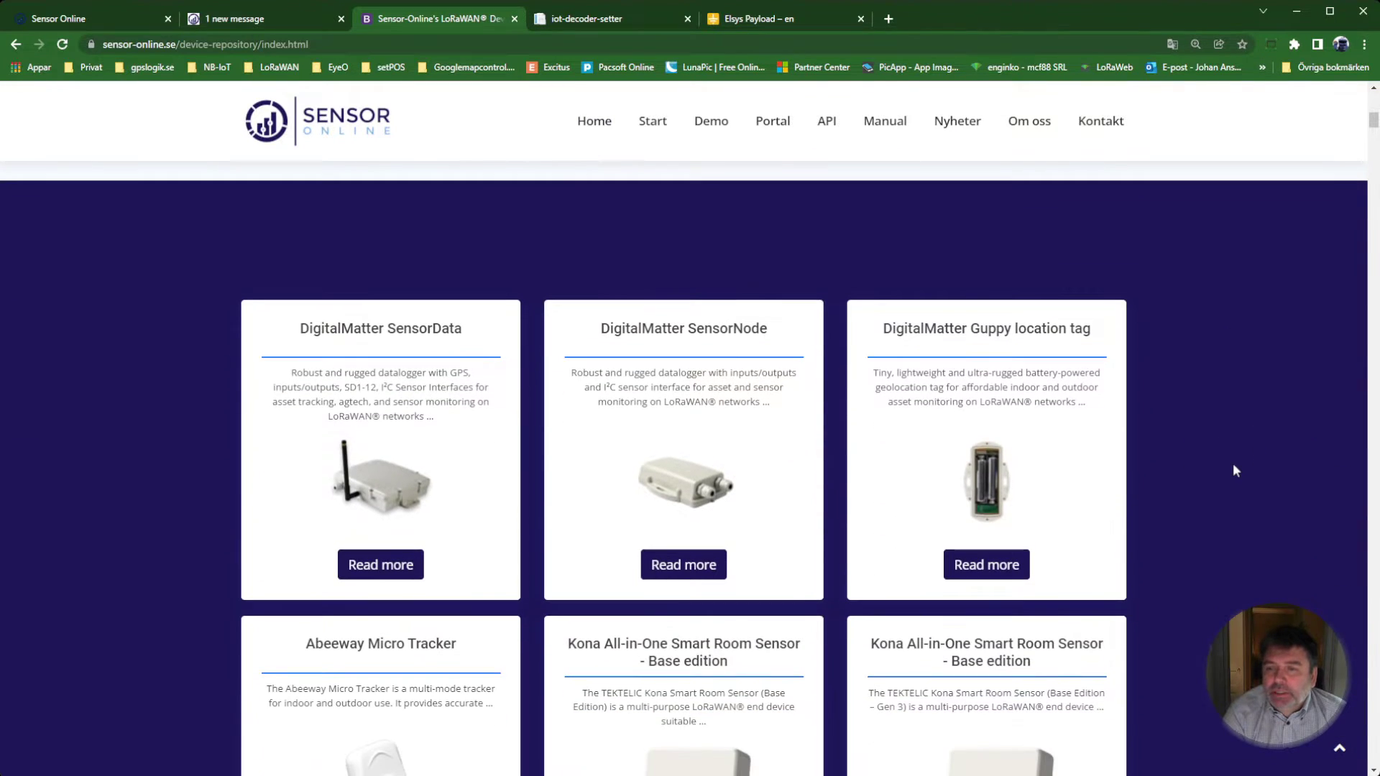
{"action": "scroll", "coordinate": [1234, 469], "scroll_direction": "down", "scroll_amount": 1}
{"action": "scroll", "coordinate": [1234, 470], "scroll_direction": "down", "scroll_amount": 1}
{"action": "scroll", "coordinate": [1235, 469], "scroll_direction": "down", "scroll_amount": 1}
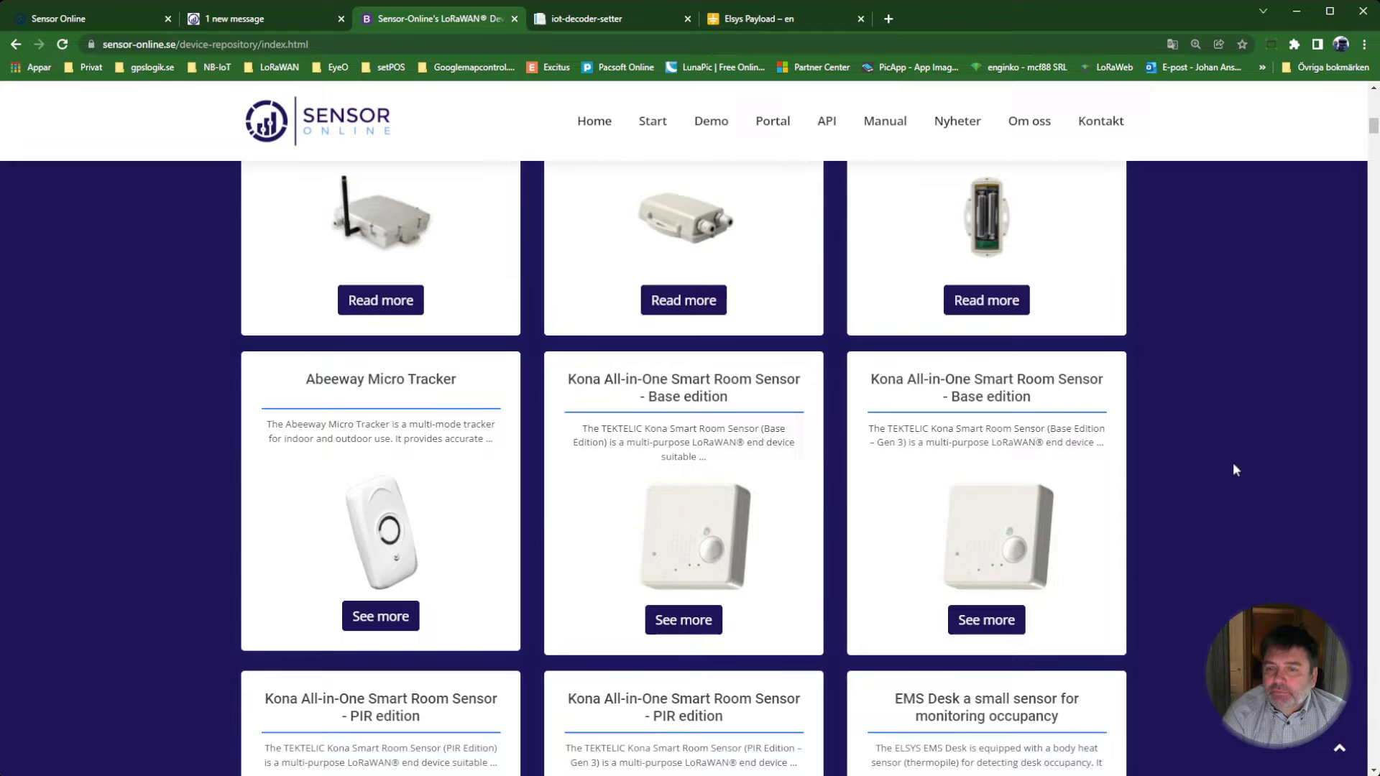
{"action": "scroll", "coordinate": [1234, 469], "scroll_direction": "down", "scroll_amount": 1}
{"action": "scroll", "coordinate": [1235, 467], "scroll_direction": "down", "scroll_amount": 1}
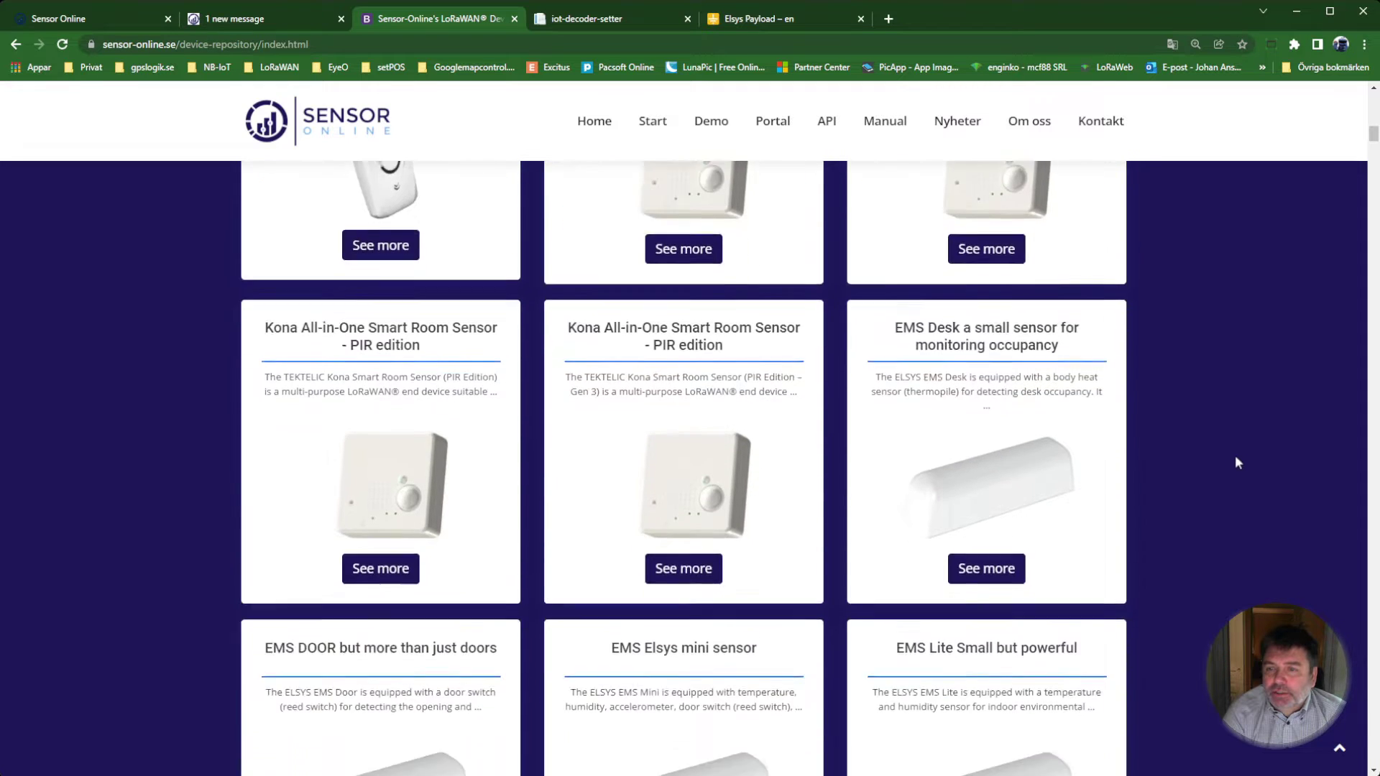
{"action": "scroll", "coordinate": [1236, 463], "scroll_direction": "down", "scroll_amount": 2}
{"action": "scroll", "coordinate": [1238, 458], "scroll_direction": "down", "scroll_amount": 3}
{"action": "scroll", "coordinate": [1241, 454], "scroll_direction": "down", "scroll_amount": 3}
{"action": "scroll", "coordinate": [1245, 447], "scroll_direction": "down", "scroll_amount": 2}
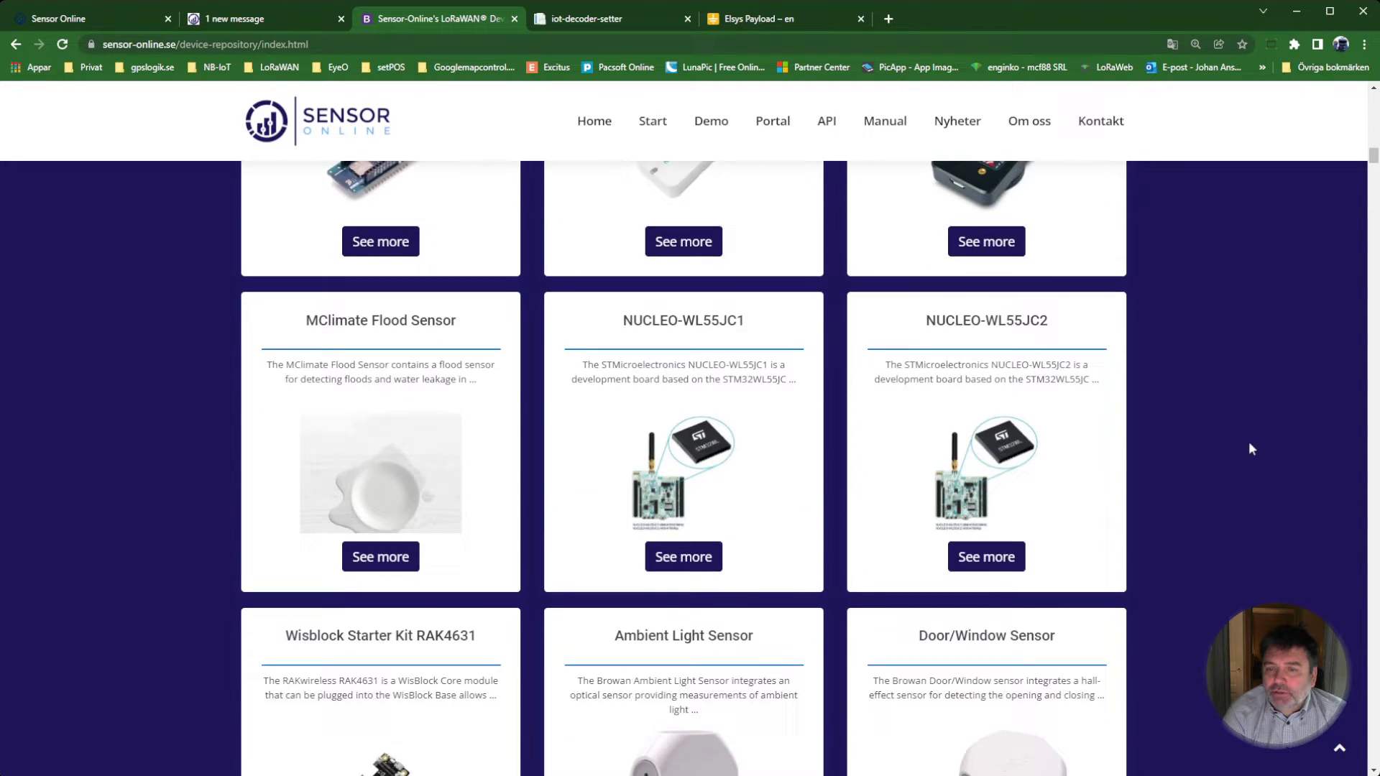
{"action": "scroll", "coordinate": [1251, 446], "scroll_direction": "down", "scroll_amount": 1}
{"action": "scroll", "coordinate": [1254, 448], "scroll_direction": "down", "scroll_amount": 2}
{"action": "scroll", "coordinate": [1253, 437], "scroll_direction": "down", "scroll_amount": 1}
{"action": "scroll", "coordinate": [1257, 431], "scroll_direction": "down", "scroll_amount": 2}
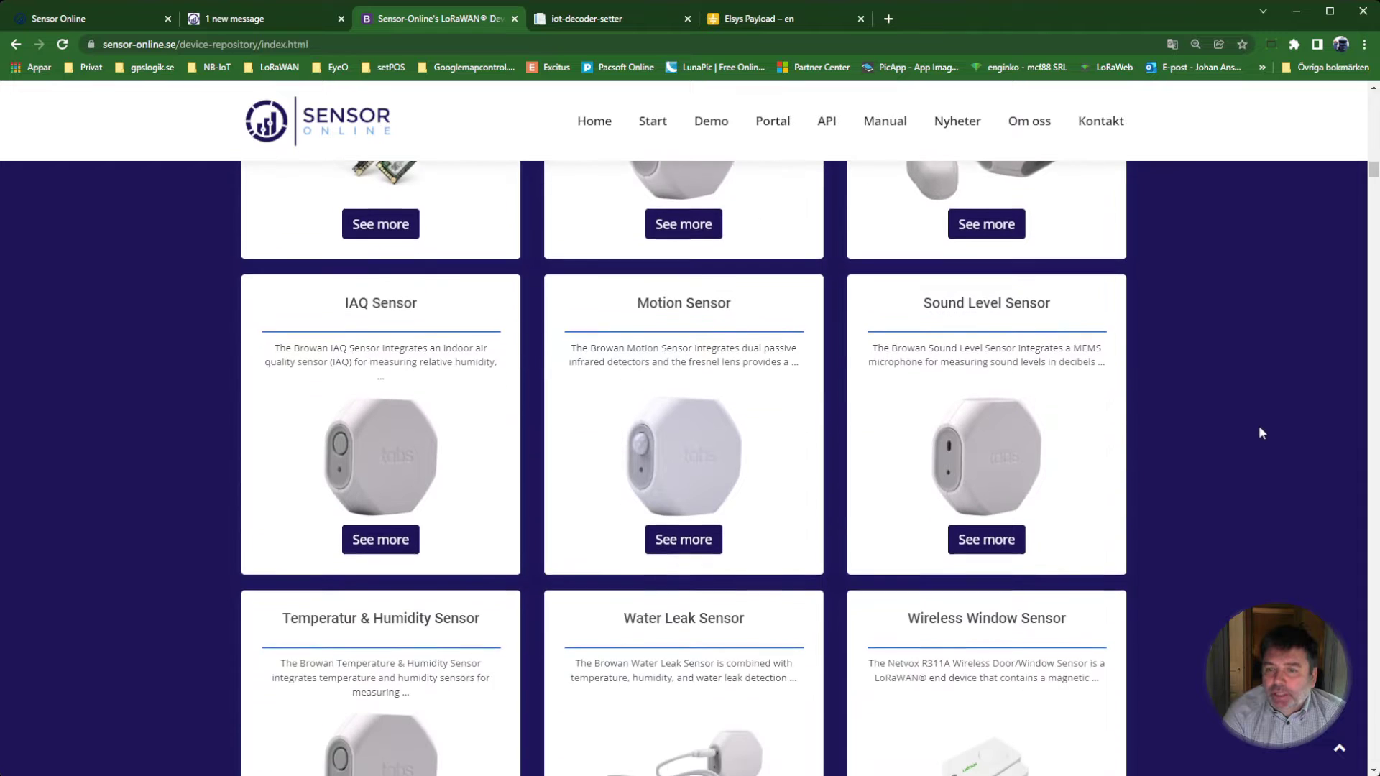
{"action": "scroll", "coordinate": [1259, 429], "scroll_direction": "down", "scroll_amount": 2}
{"action": "scroll", "coordinate": [1260, 429], "scroll_direction": "down", "scroll_amount": 2}
{"action": "scroll", "coordinate": [1259, 429], "scroll_direction": "down", "scroll_amount": 2}
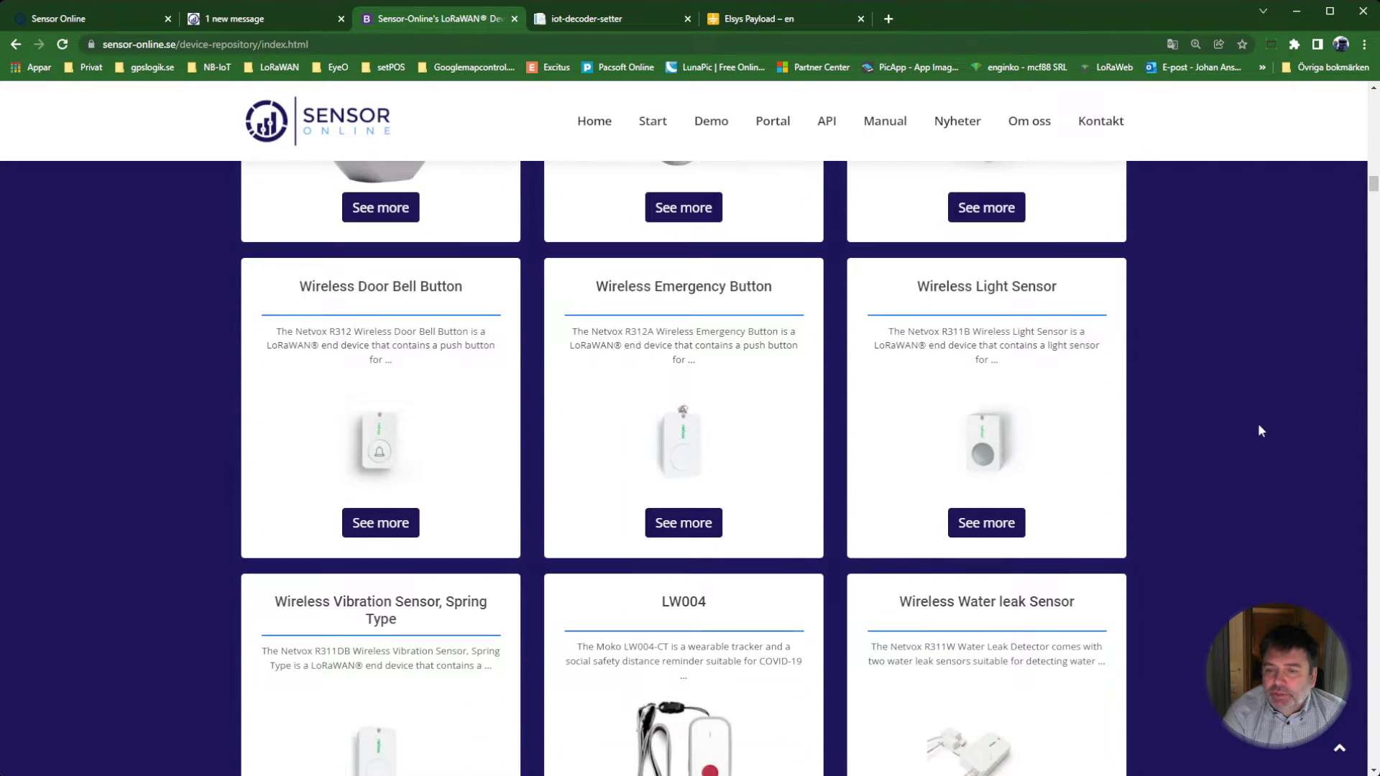
{"action": "scroll", "coordinate": [1260, 430], "scroll_direction": "down", "scroll_amount": 1}
{"action": "scroll", "coordinate": [1260, 430], "scroll_direction": "down", "scroll_amount": 2}
{"action": "scroll", "coordinate": [1261, 426], "scroll_direction": "down", "scroll_amount": 2}
{"action": "scroll", "coordinate": [1262, 426], "scroll_direction": "down", "scroll_amount": 1}
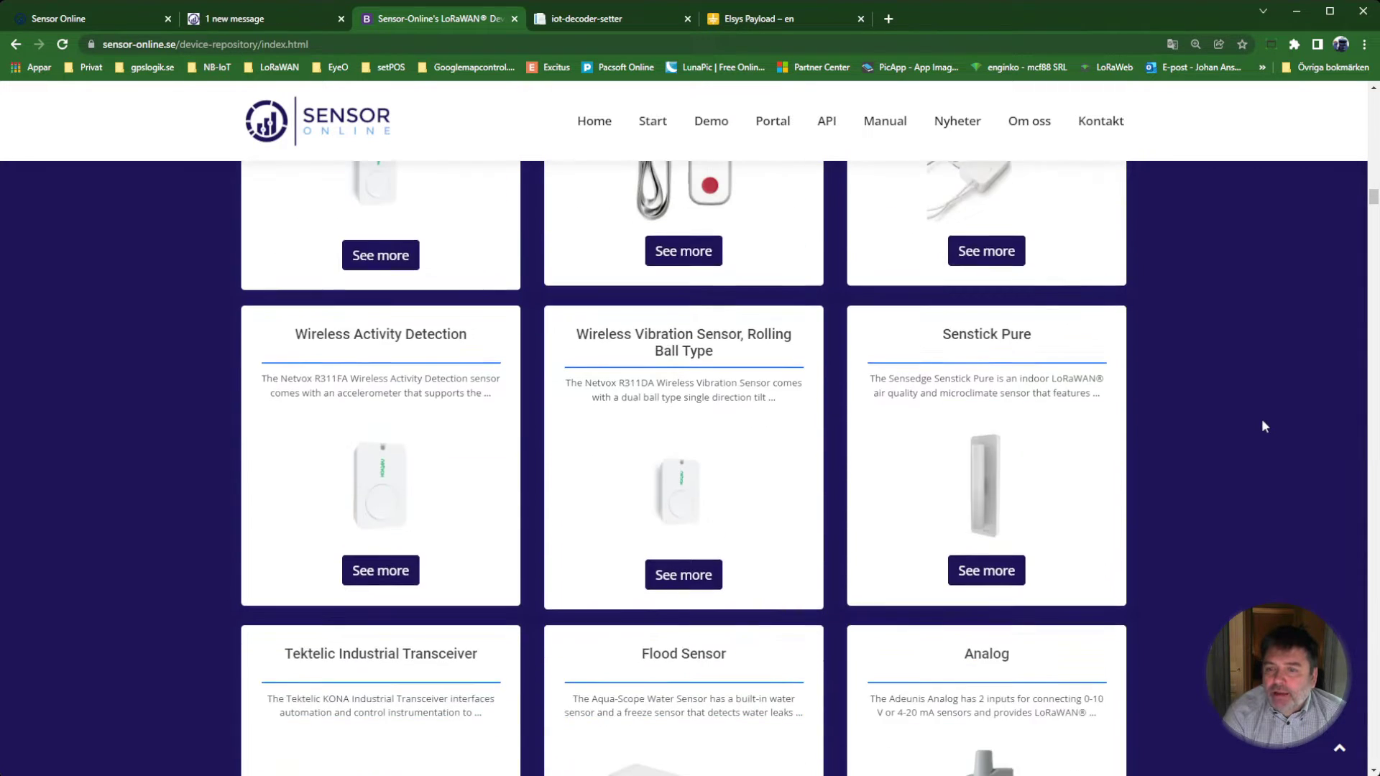
{"action": "scroll", "coordinate": [1263, 425], "scroll_direction": "down", "scroll_amount": 2}
{"action": "scroll", "coordinate": [1263, 424], "scroll_direction": "down", "scroll_amount": 2}
{"action": "scroll", "coordinate": [1264, 420], "scroll_direction": "down", "scroll_amount": 2}
{"action": "scroll", "coordinate": [1266, 418], "scroll_direction": "down", "scroll_amount": 3}
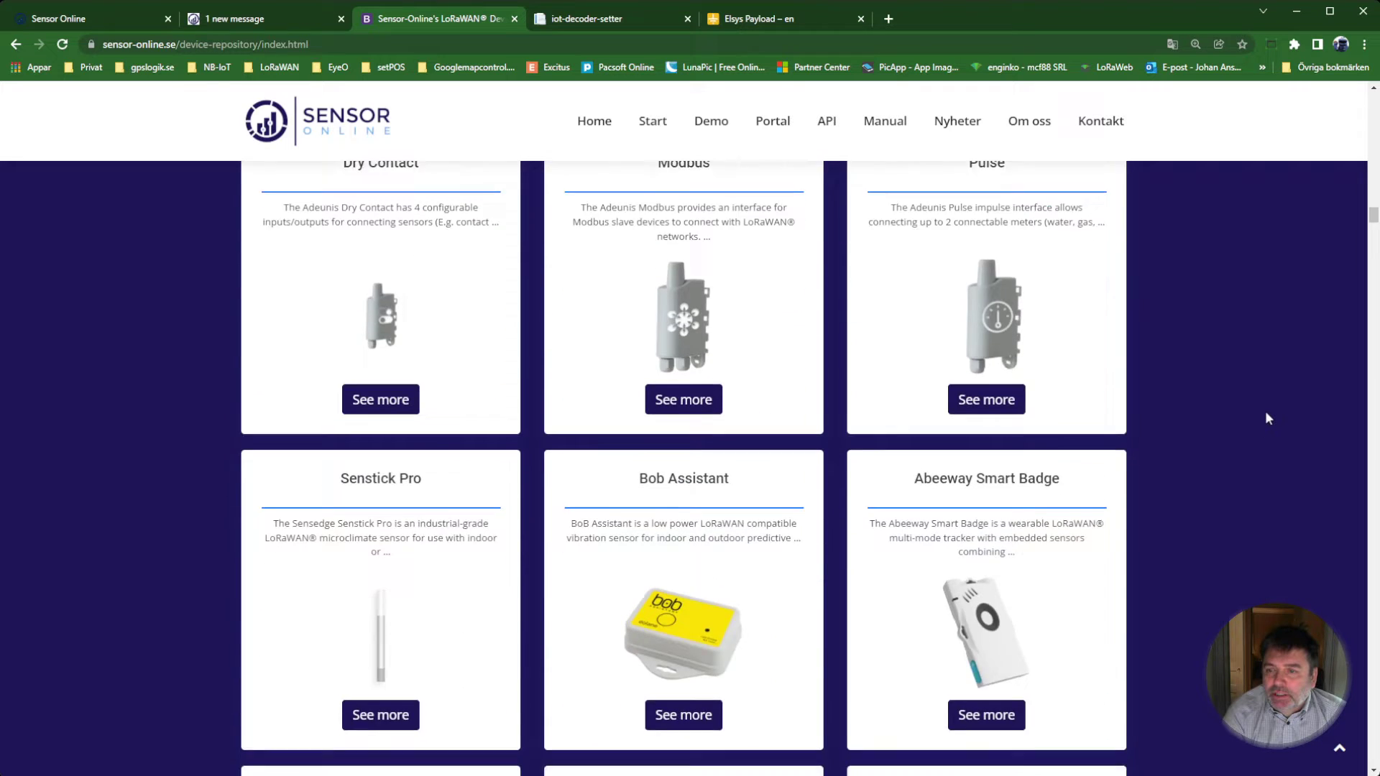
{"action": "scroll", "coordinate": [1266, 419], "scroll_direction": "down", "scroll_amount": 3}
{"action": "scroll", "coordinate": [1267, 419], "scroll_direction": "down", "scroll_amount": 2}
{"action": "scroll", "coordinate": [1266, 418], "scroll_direction": "down", "scroll_amount": 1}
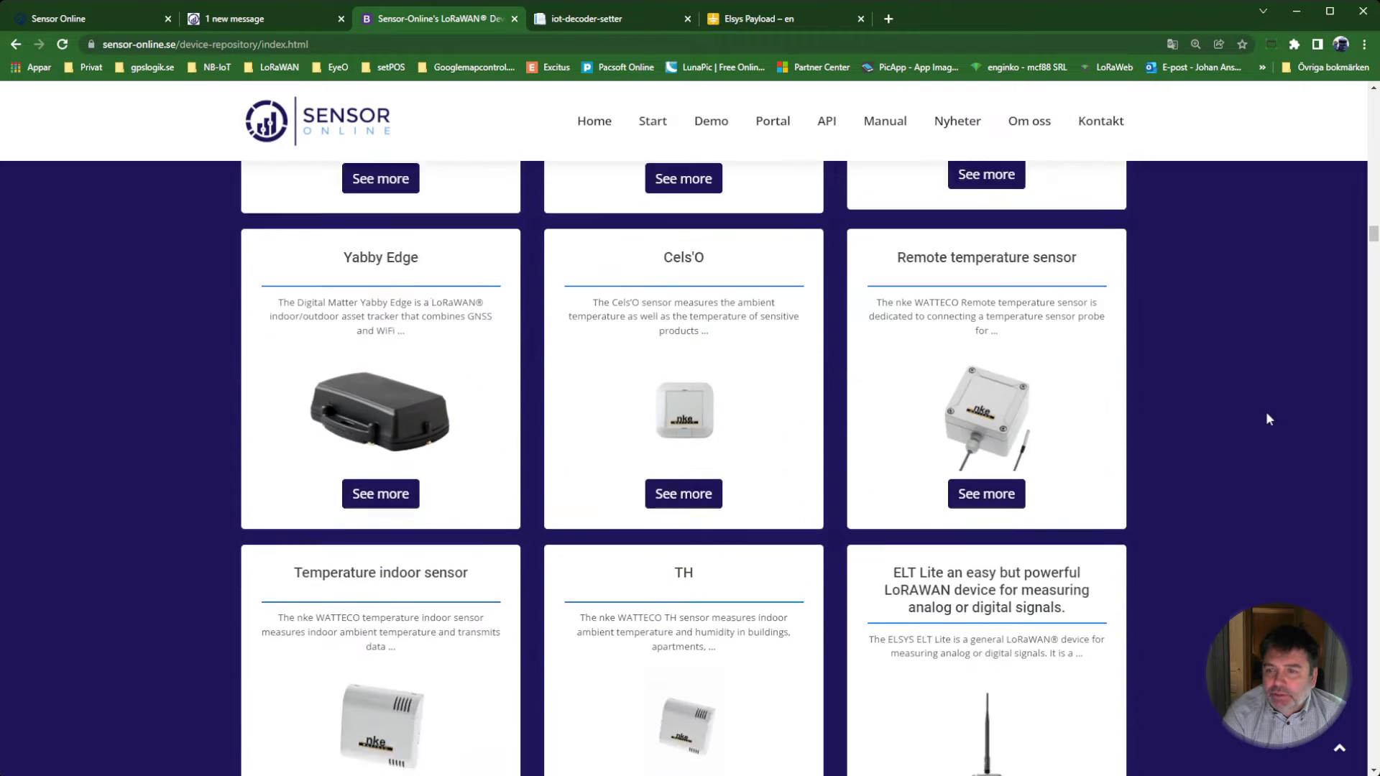
{"action": "scroll", "coordinate": [1267, 418], "scroll_direction": "down", "scroll_amount": 2}
{"action": "scroll", "coordinate": [1266, 419], "scroll_direction": "down", "scroll_amount": 3}
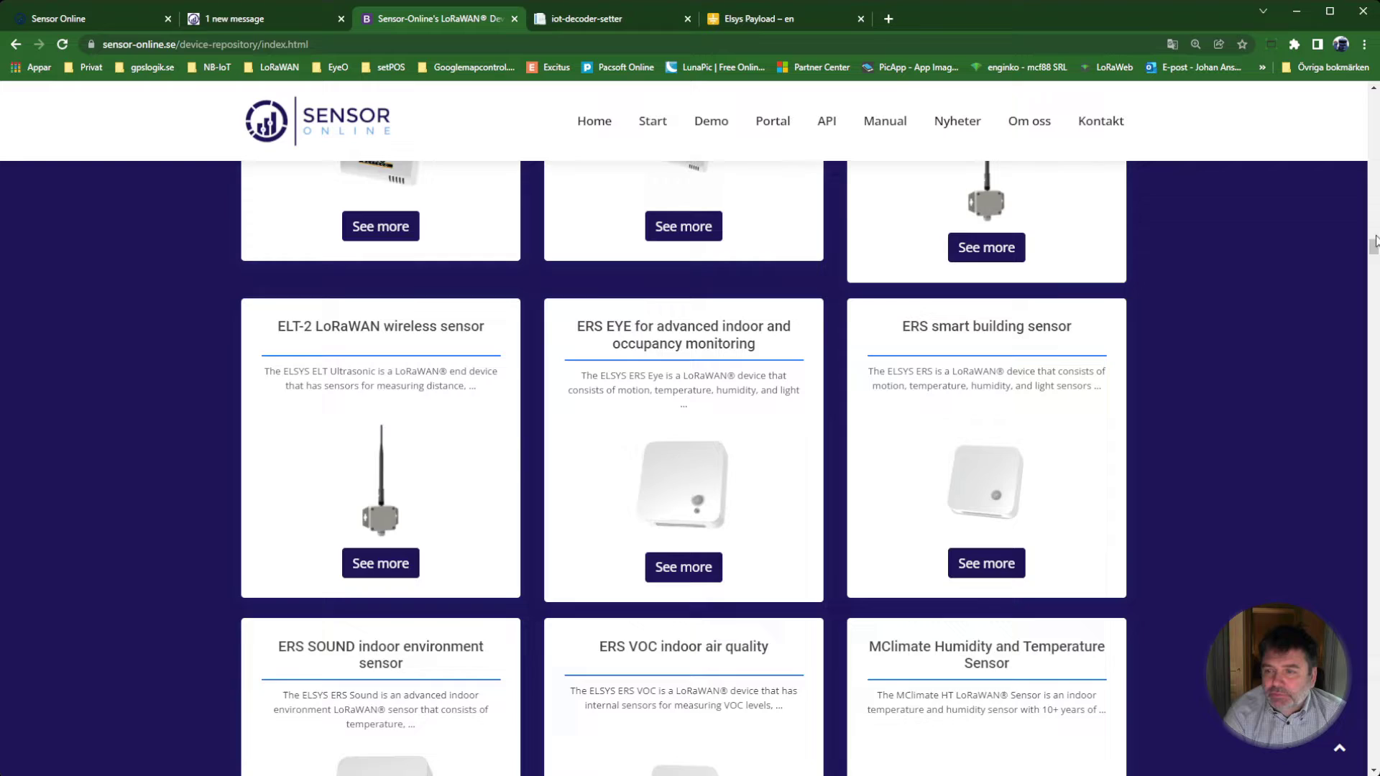
{"action": "left_click_drag", "start_coordinate": [1375, 241], "coordinate": [1366, 529]}
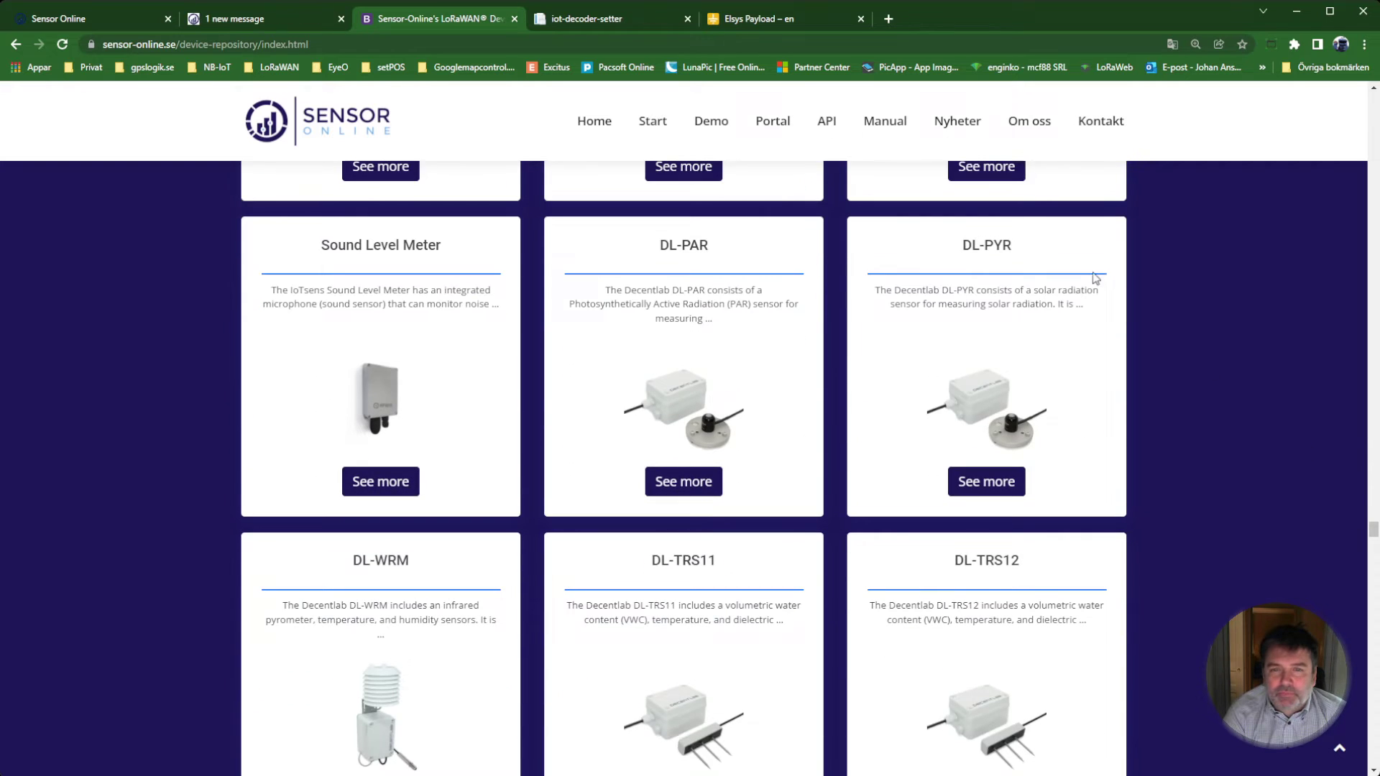
Log in to IoT Decoder using the LastPass-saved credentials.
{"action": "left_click", "coordinate": [622, 19]}
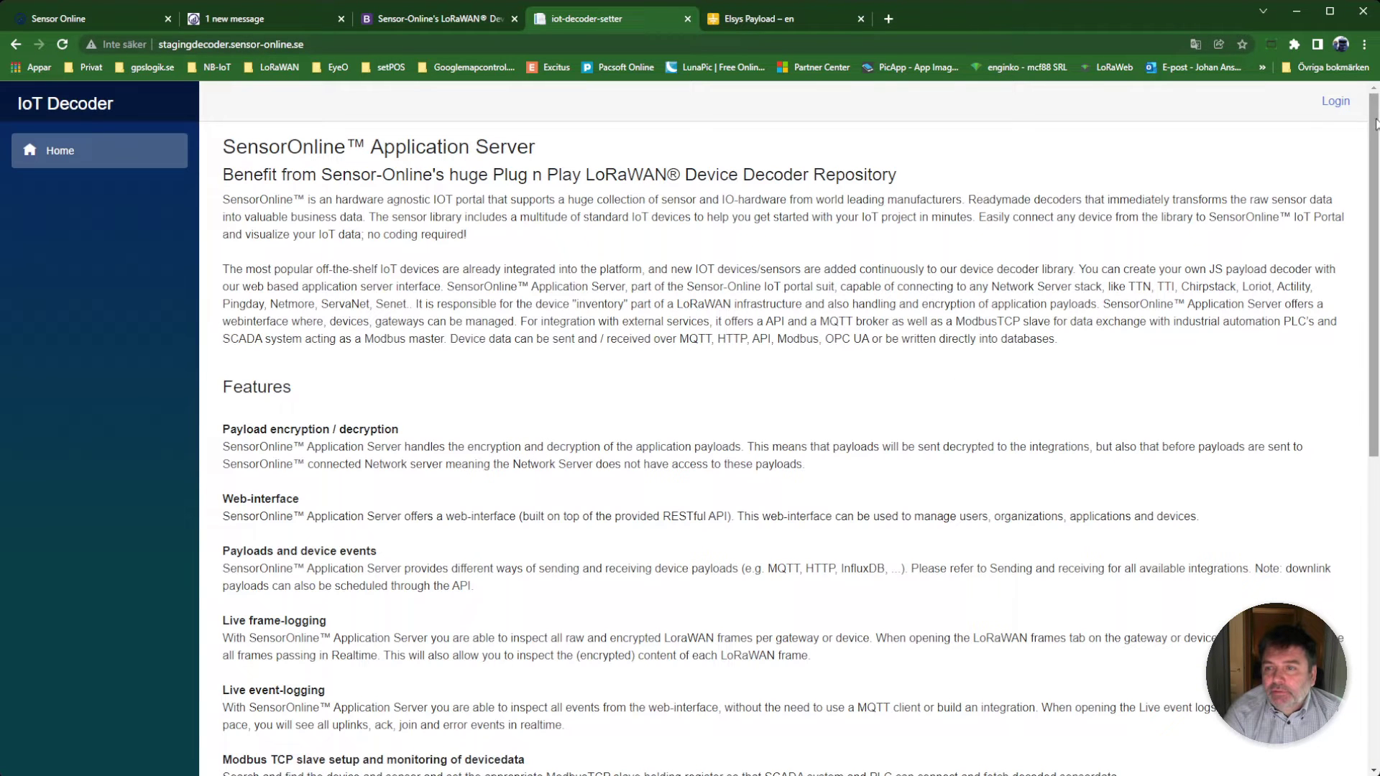
{"action": "left_click", "coordinate": [1340, 109]}
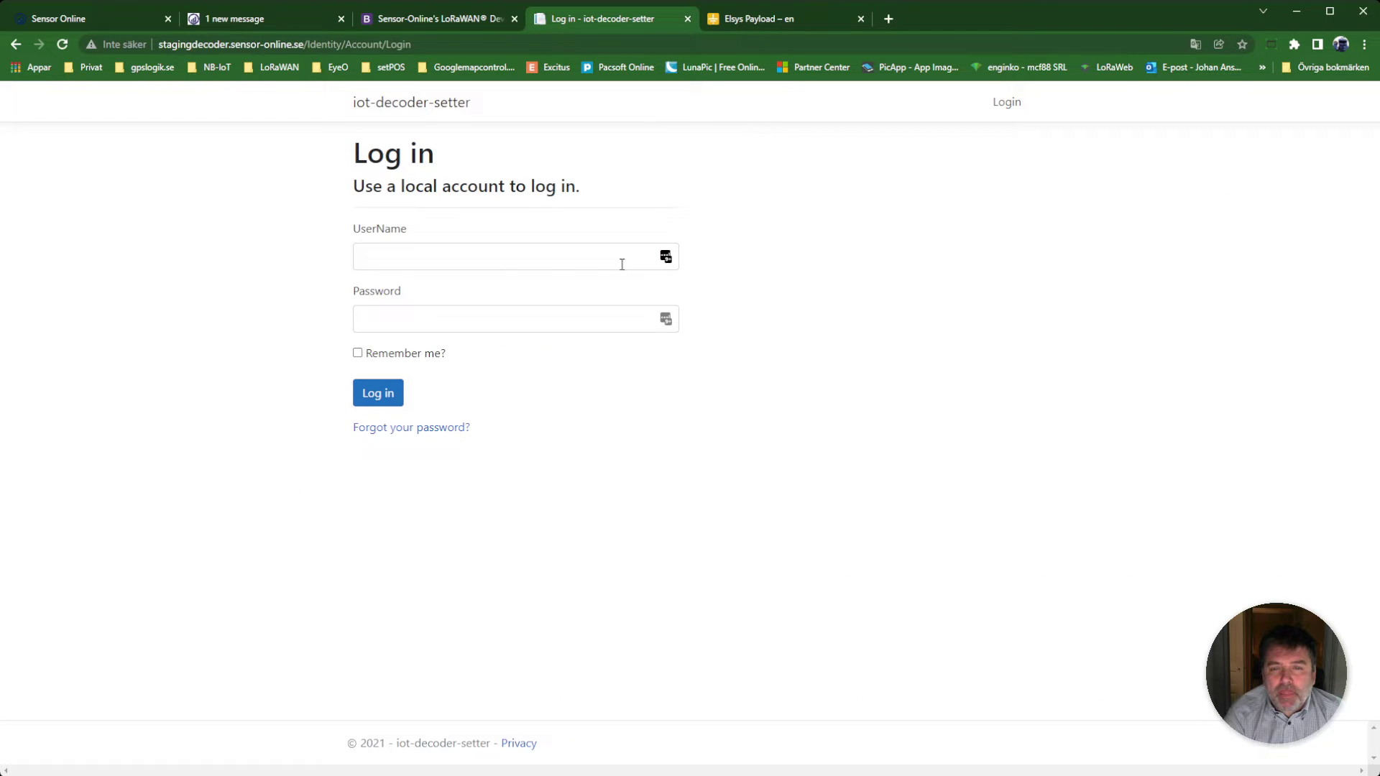
{"action": "left_click", "coordinate": [664, 258]}
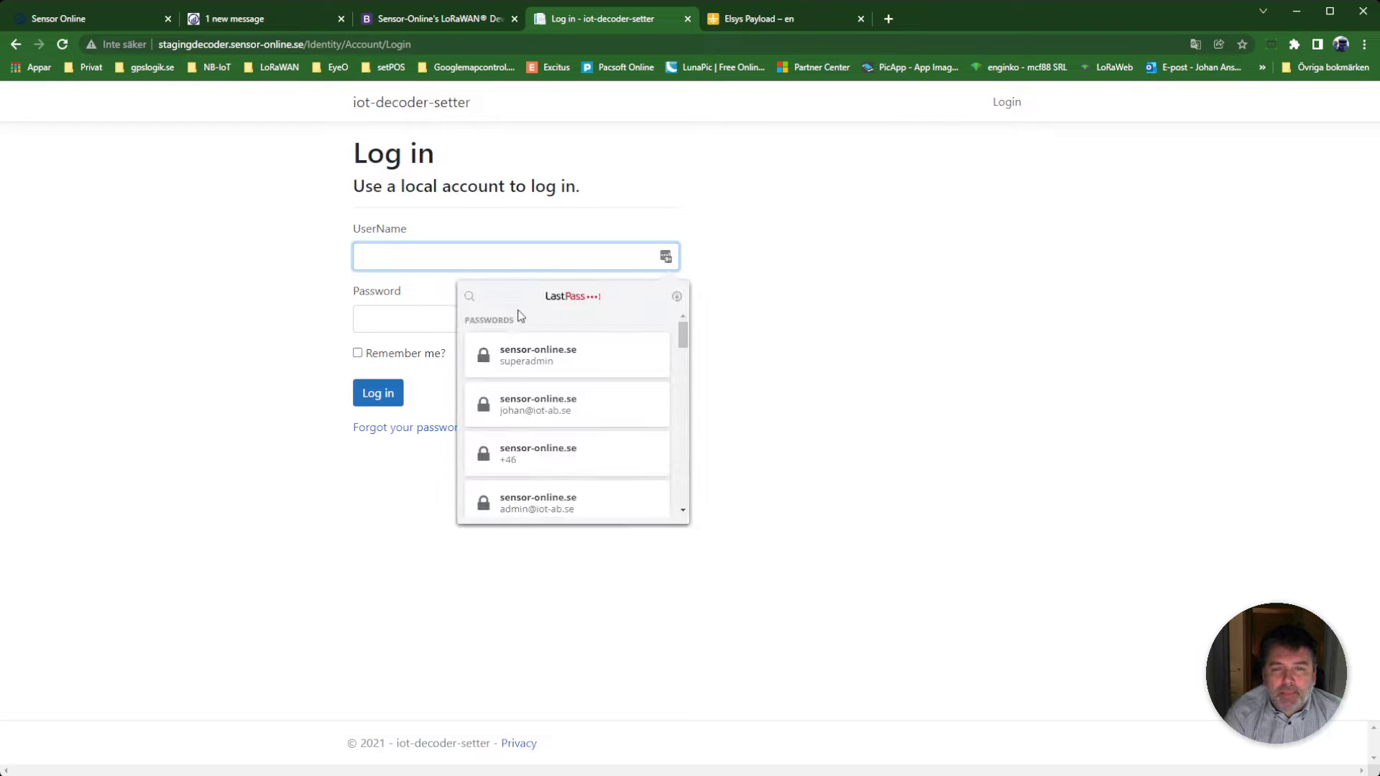
{"action": "left_click", "coordinate": [530, 357]}
{"action": "left_click", "coordinate": [381, 395]}
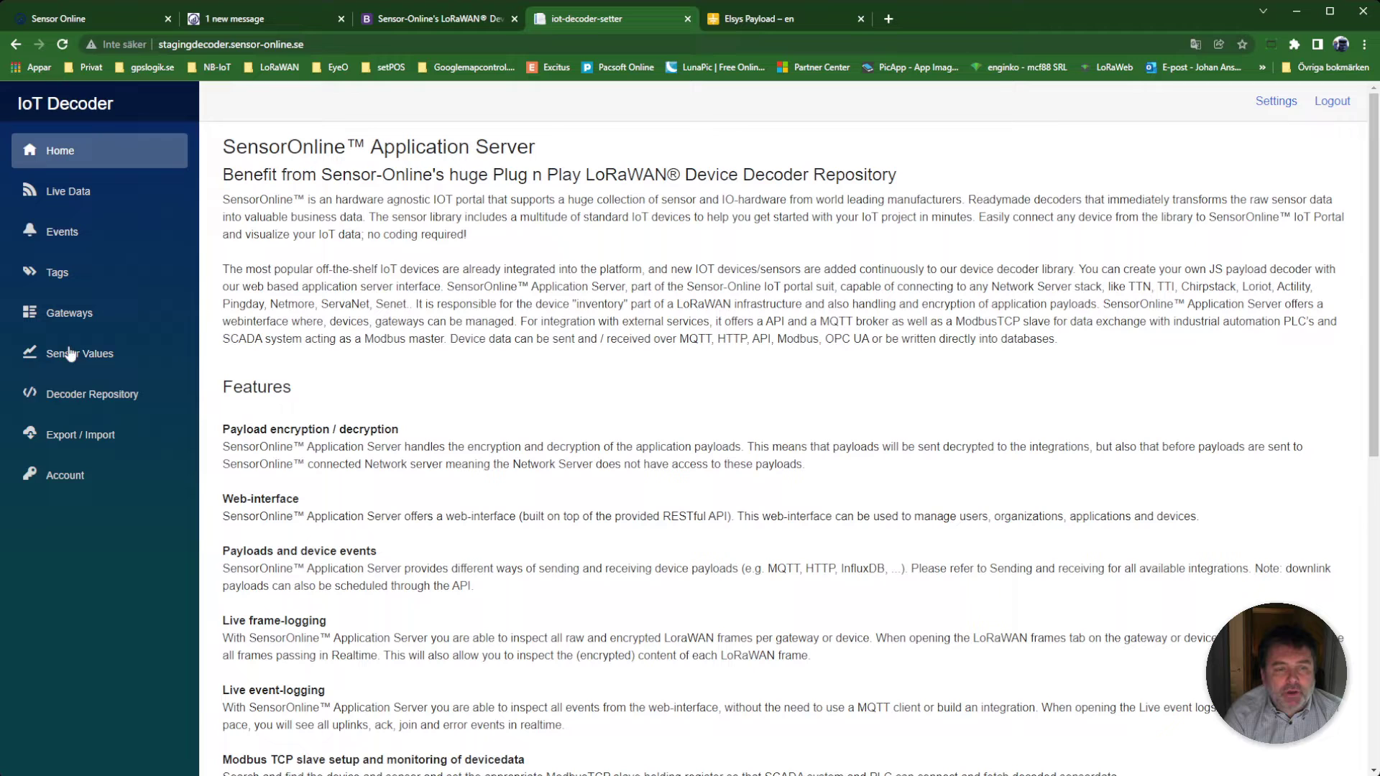
Open Decoder Repository's All Decoders table and scroll down to the Dragino rows.
{"action": "left_click", "coordinate": [69, 407]}
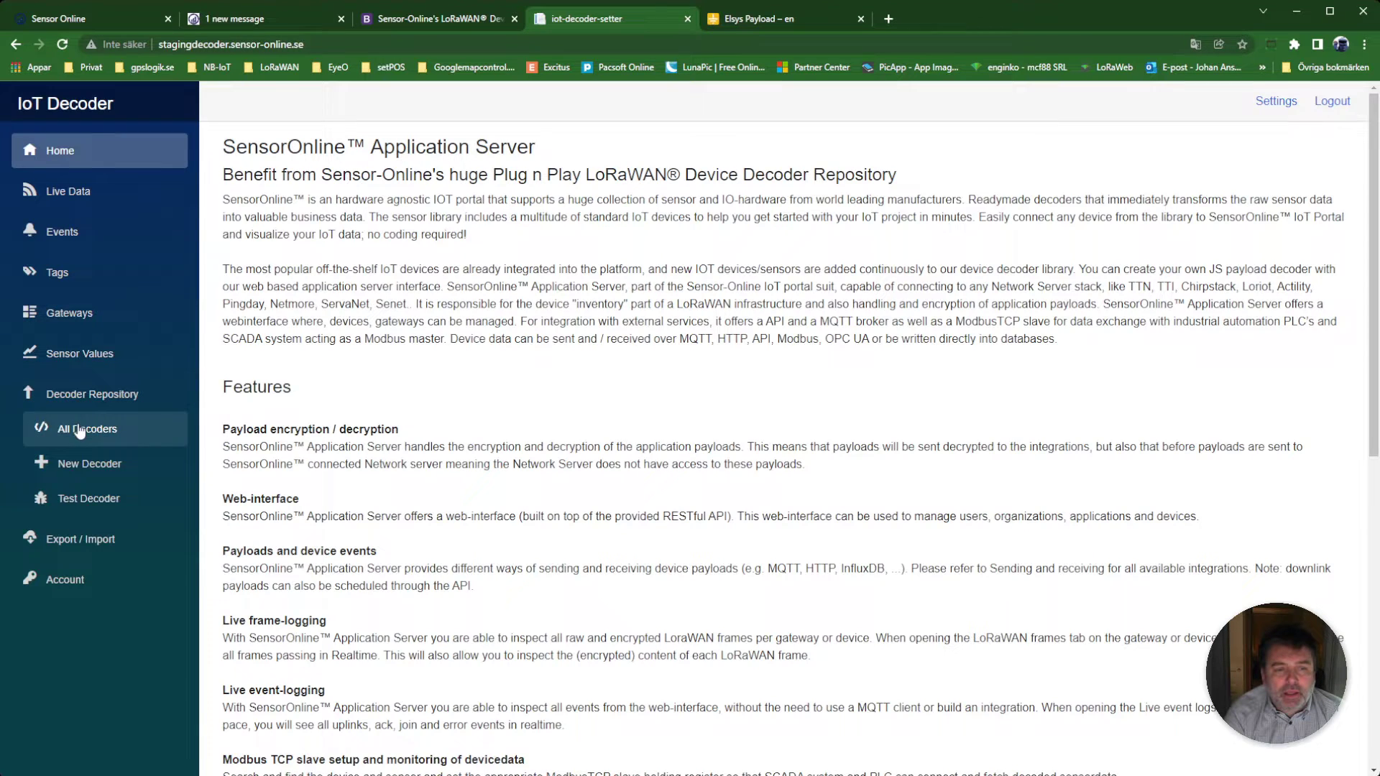
{"action": "left_click", "coordinate": [79, 433]}
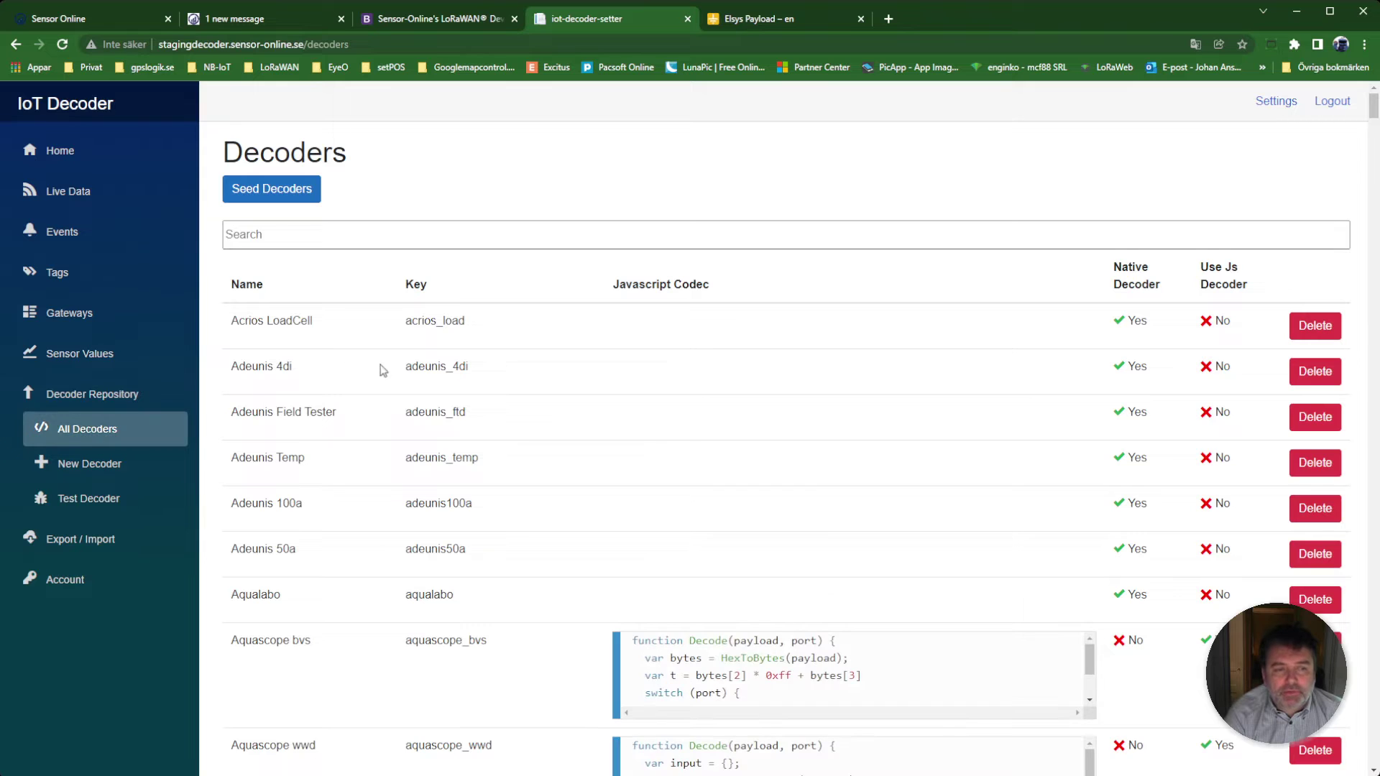
{"action": "scroll", "coordinate": [410, 367], "scroll_direction": "down", "scroll_amount": 1}
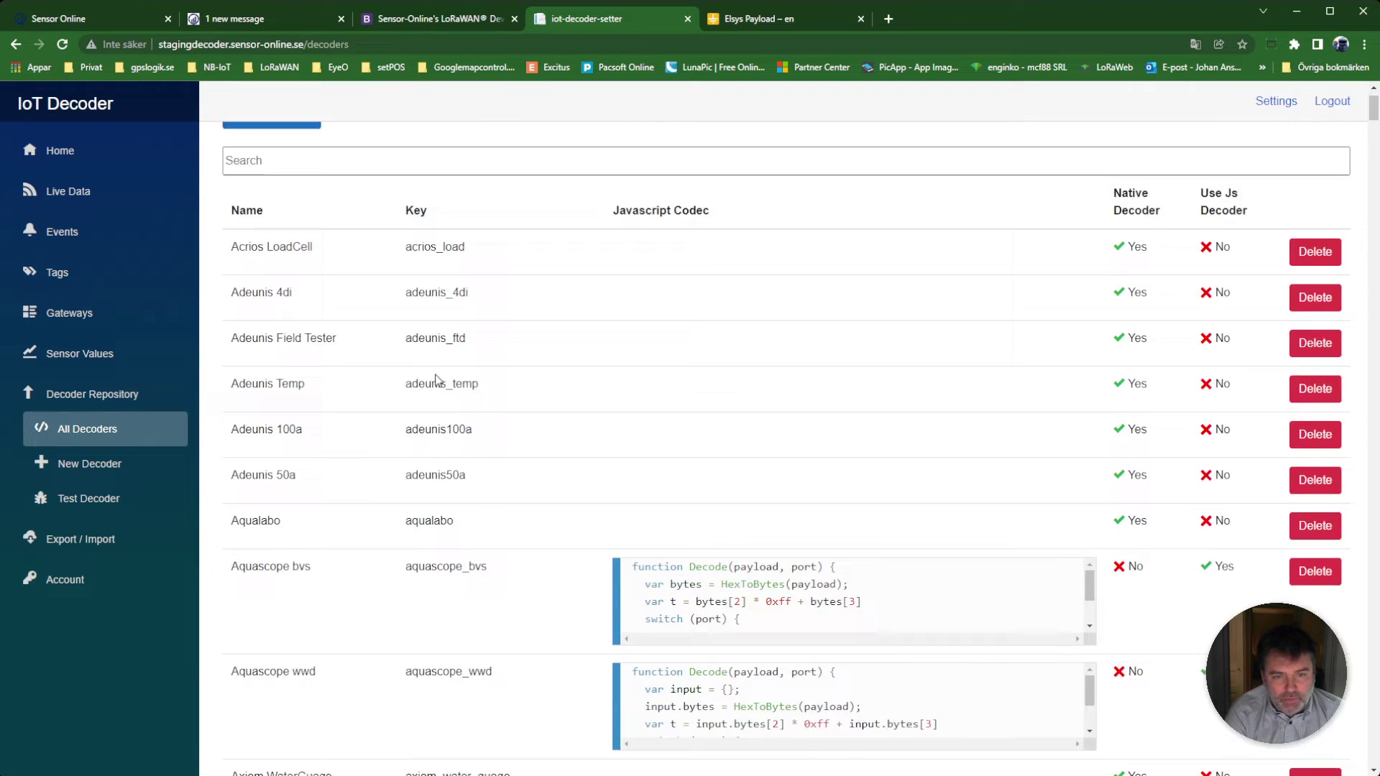
{"action": "scroll", "coordinate": [437, 395], "scroll_direction": "down", "scroll_amount": 2}
{"action": "scroll", "coordinate": [440, 401], "scroll_direction": "down", "scroll_amount": 1}
{"action": "scroll", "coordinate": [440, 401], "scroll_direction": "down", "scroll_amount": 1}
{"action": "scroll", "coordinate": [440, 400], "scroll_direction": "down", "scroll_amount": 1}
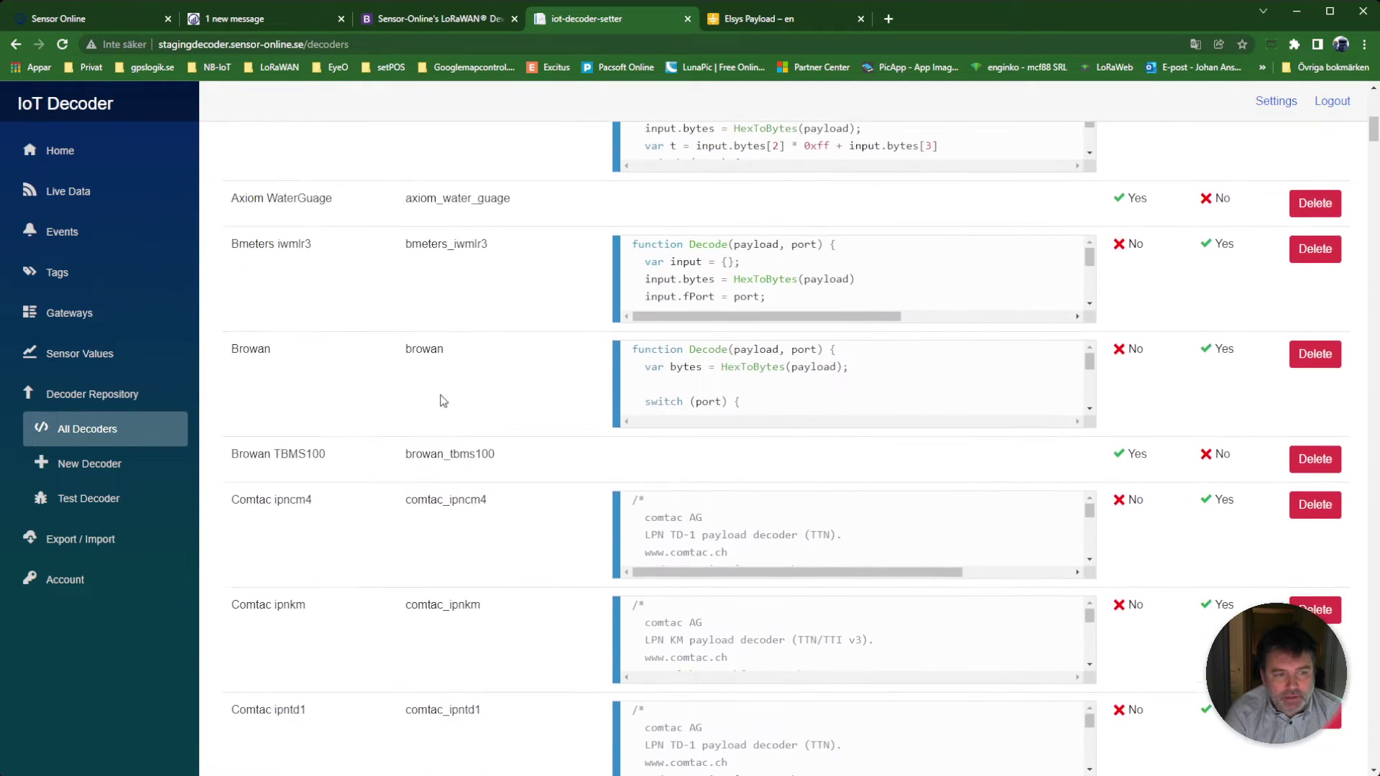
{"action": "scroll", "coordinate": [440, 400], "scroll_direction": "down", "scroll_amount": 3}
{"action": "scroll", "coordinate": [461, 398], "scroll_direction": "down", "scroll_amount": 2}
{"action": "scroll", "coordinate": [462, 398], "scroll_direction": "down", "scroll_amount": 3}
{"action": "scroll", "coordinate": [456, 400], "scroll_direction": "down", "scroll_amount": 5}
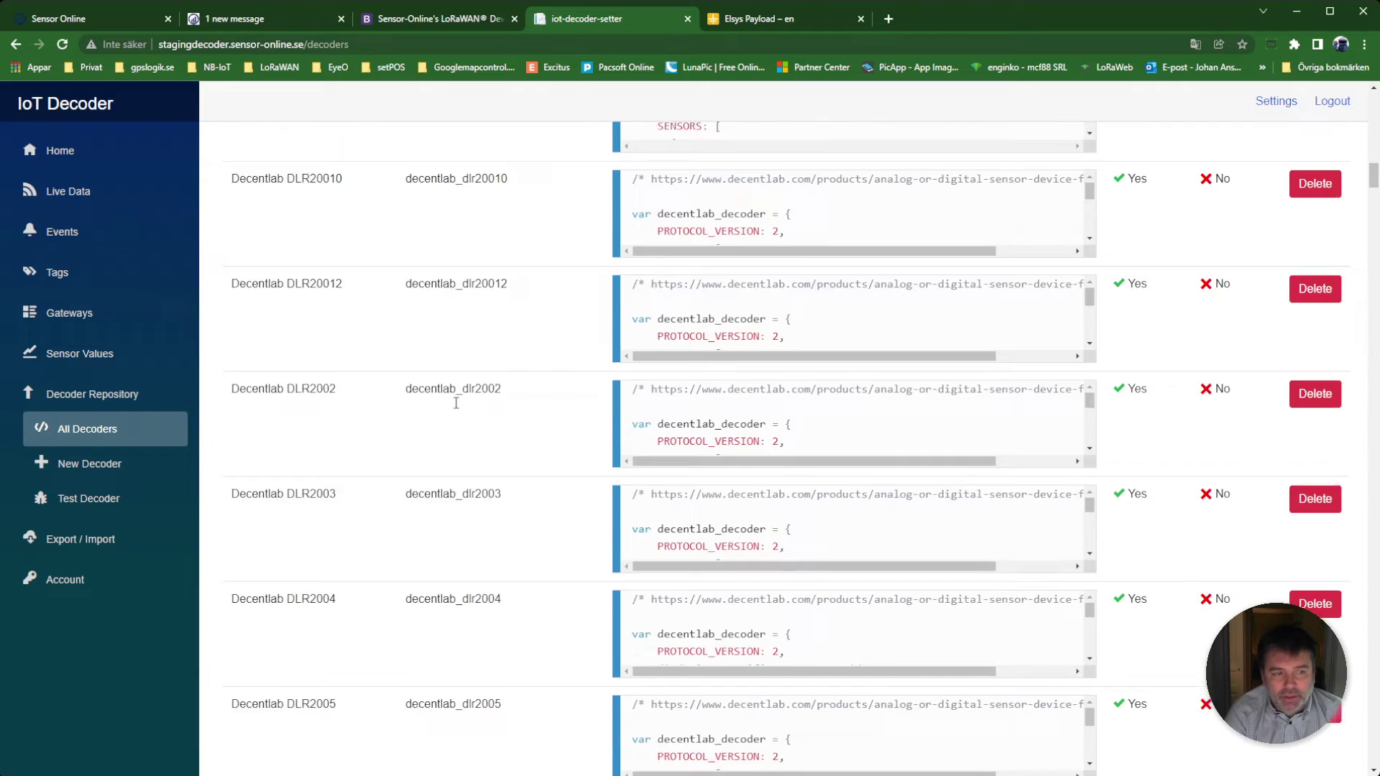
{"action": "scroll", "coordinate": [455, 404], "scroll_direction": "down", "scroll_amount": 2}
{"action": "scroll", "coordinate": [456, 410], "scroll_direction": "down", "scroll_amount": 3}
{"action": "scroll", "coordinate": [455, 411], "scroll_direction": "down", "scroll_amount": 5}
{"action": "scroll", "coordinate": [458, 410], "scroll_direction": "down", "scroll_amount": 2}
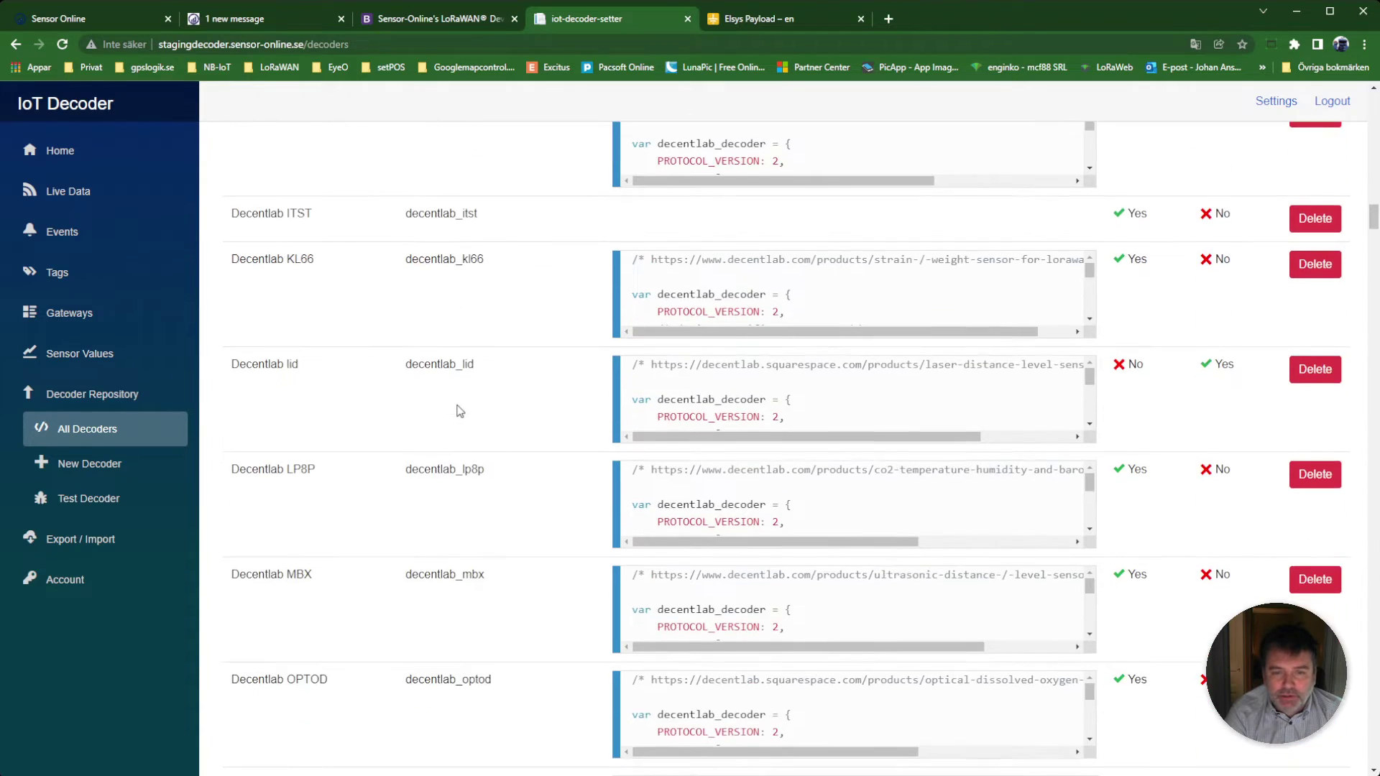
{"action": "scroll", "coordinate": [456, 409], "scroll_direction": "down", "scroll_amount": 3}
{"action": "scroll", "coordinate": [421, 380], "scroll_direction": "down", "scroll_amount": 3}
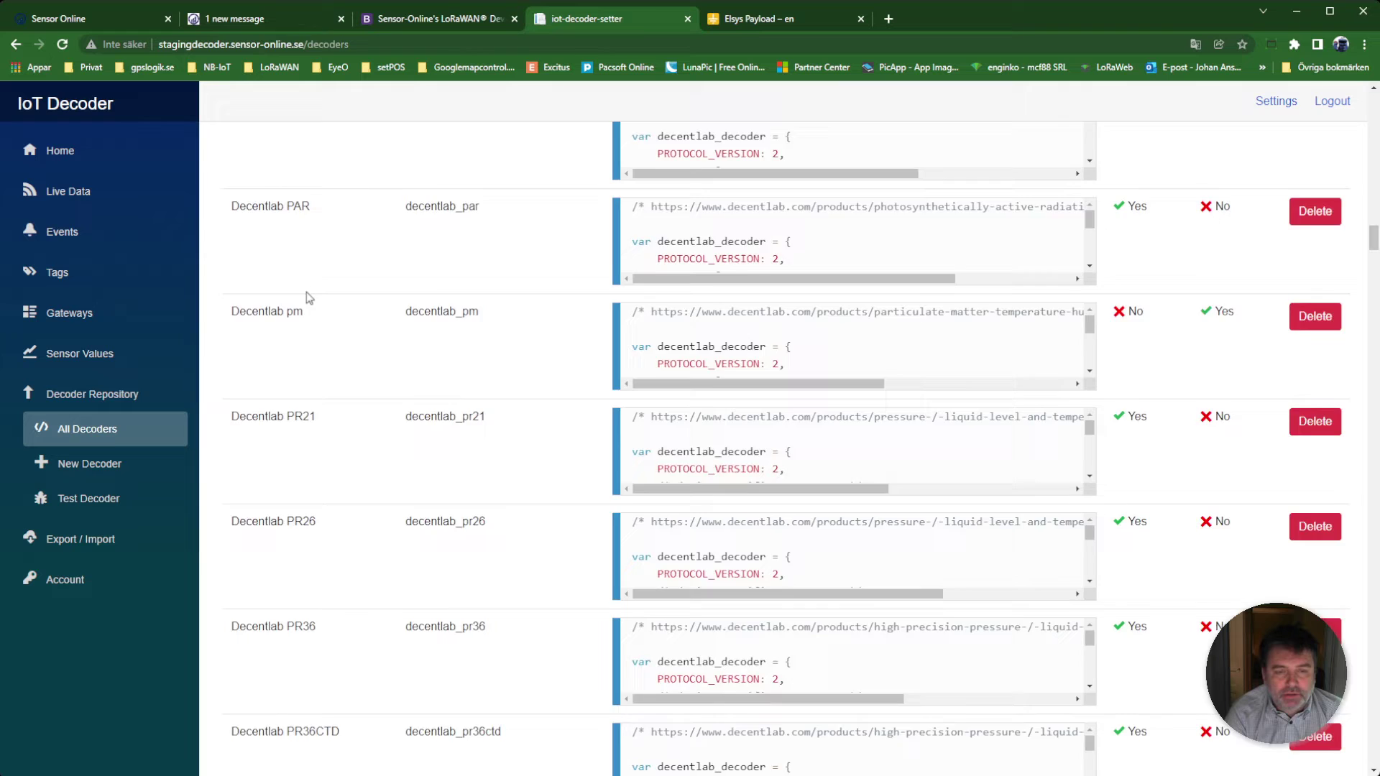
{"action": "scroll", "coordinate": [324, 306], "scroll_direction": "down", "scroll_amount": 3}
{"action": "scroll", "coordinate": [336, 321], "scroll_direction": "down", "scroll_amount": 3}
{"action": "scroll", "coordinate": [339, 317], "scroll_direction": "down", "scroll_amount": 3}
{"action": "scroll", "coordinate": [355, 333], "scroll_direction": "down", "scroll_amount": 4}
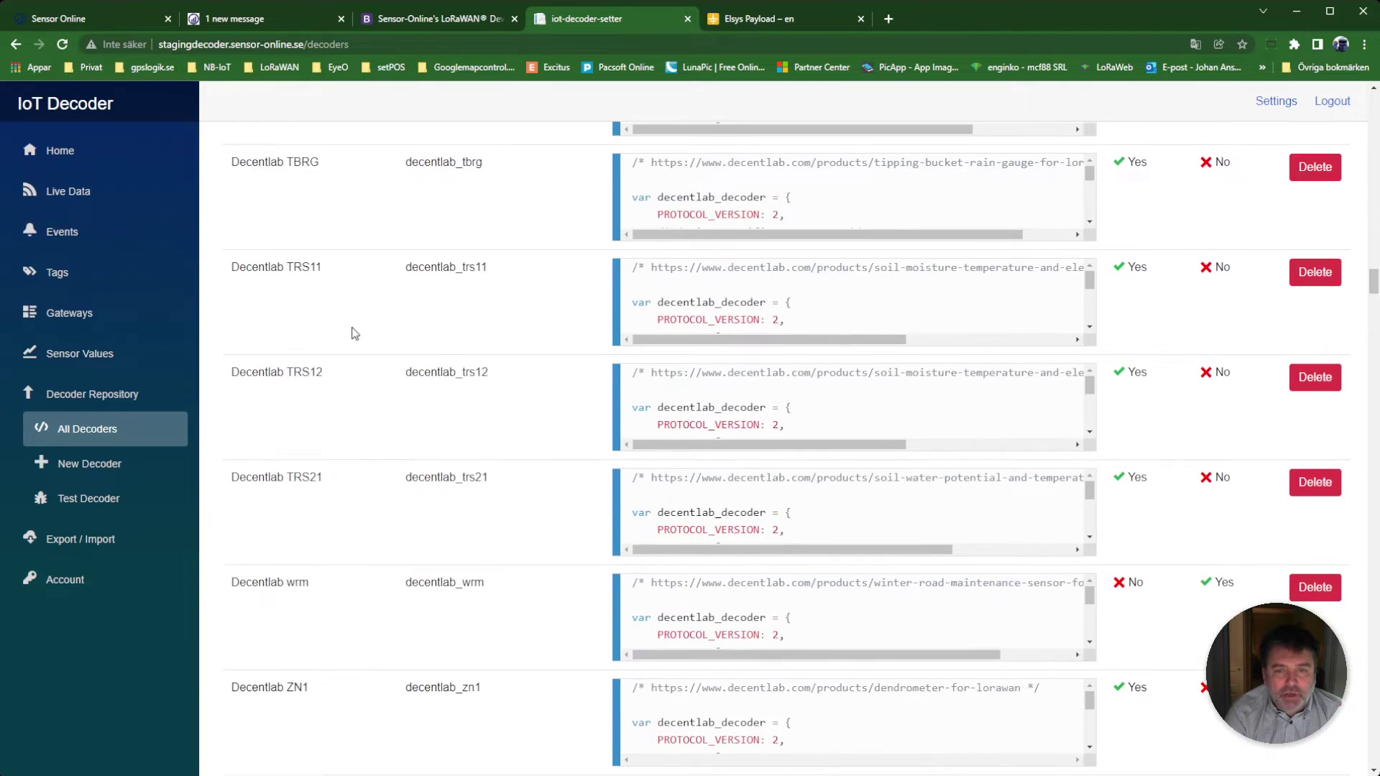
{"action": "scroll", "coordinate": [370, 361], "scroll_direction": "down", "scroll_amount": 4}
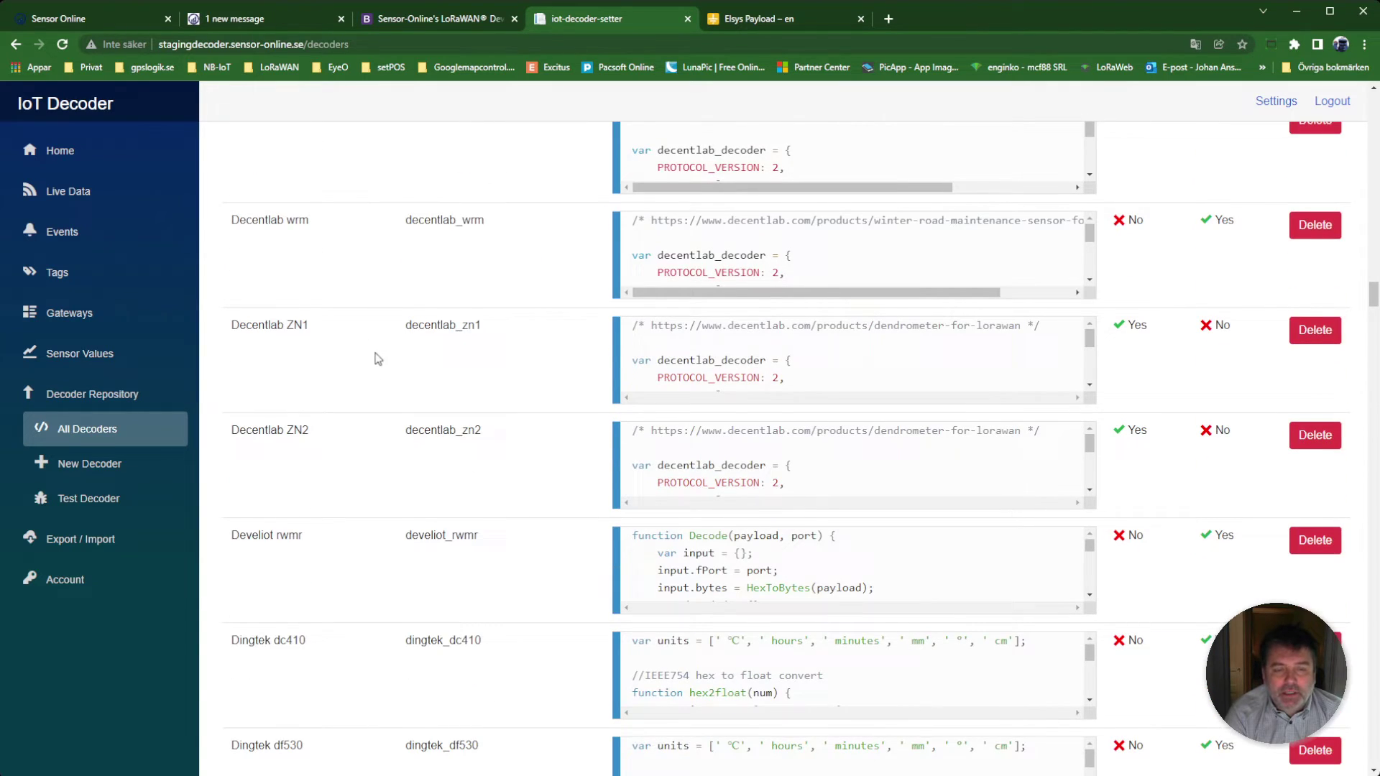
{"action": "scroll", "coordinate": [384, 364], "scroll_direction": "down", "scroll_amount": 2}
{"action": "scroll", "coordinate": [395, 360], "scroll_direction": "down", "scroll_amount": 1}
{"action": "scroll", "coordinate": [395, 361], "scroll_direction": "down", "scroll_amount": 1}
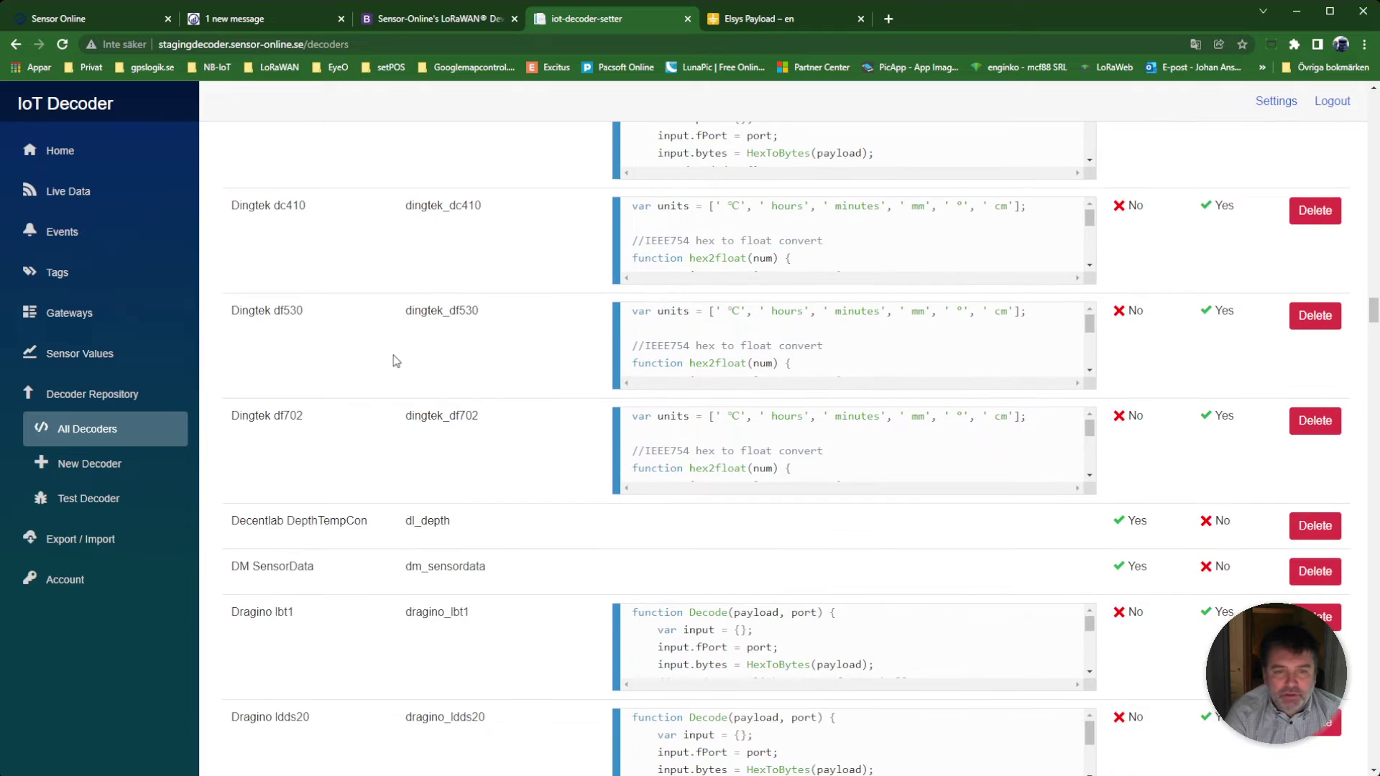
{"action": "scroll", "coordinate": [394, 362], "scroll_direction": "down", "scroll_amount": 1}
{"action": "scroll", "coordinate": [394, 362], "scroll_direction": "down", "scroll_amount": 1}
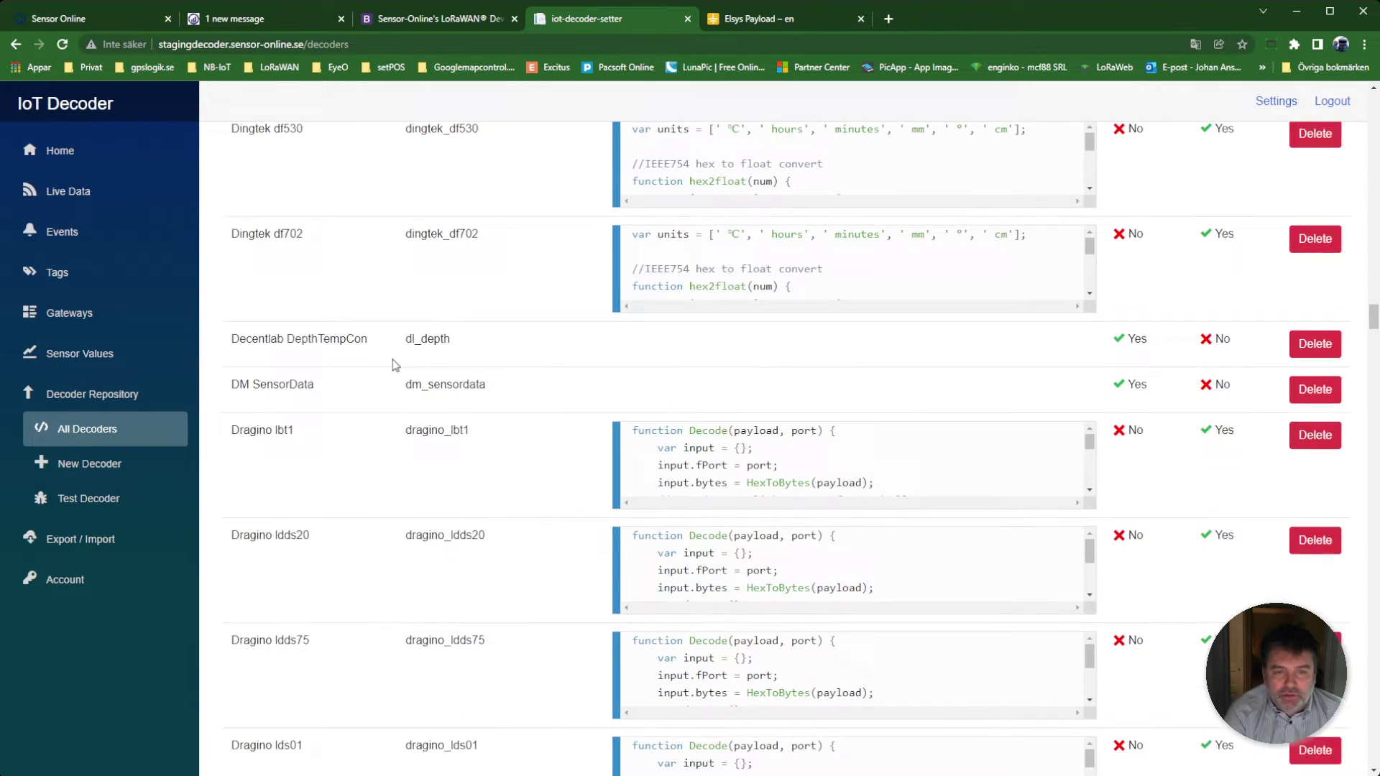
{"action": "scroll", "coordinate": [394, 366], "scroll_direction": "down", "scroll_amount": 1}
{"action": "scroll", "coordinate": [393, 370], "scroll_direction": "down", "scroll_amount": 2}
{"action": "scroll", "coordinate": [393, 370], "scroll_direction": "down", "scroll_amount": 2}
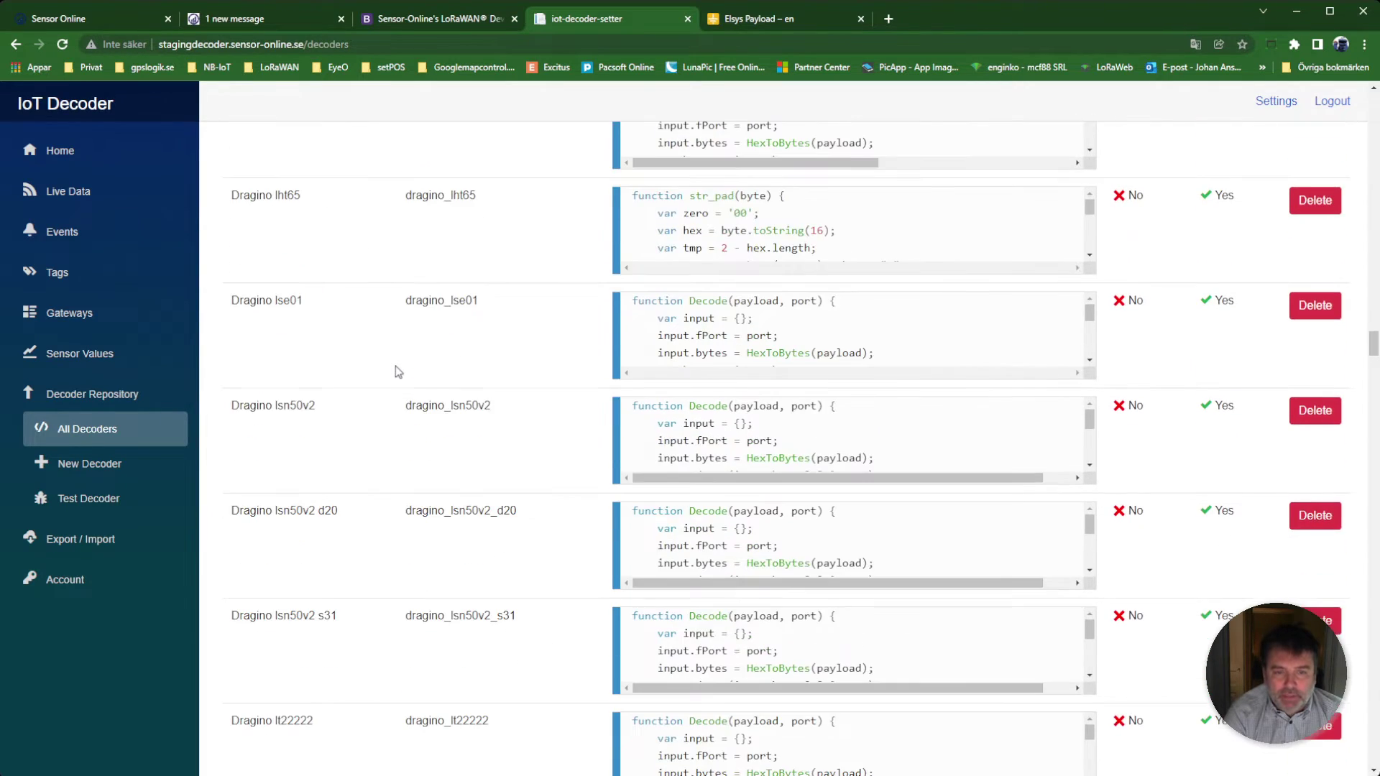
{"action": "scroll", "coordinate": [395, 371], "scroll_direction": "down", "scroll_amount": 1}
{"action": "scroll", "coordinate": [395, 371], "scroll_direction": "down", "scroll_amount": 1}
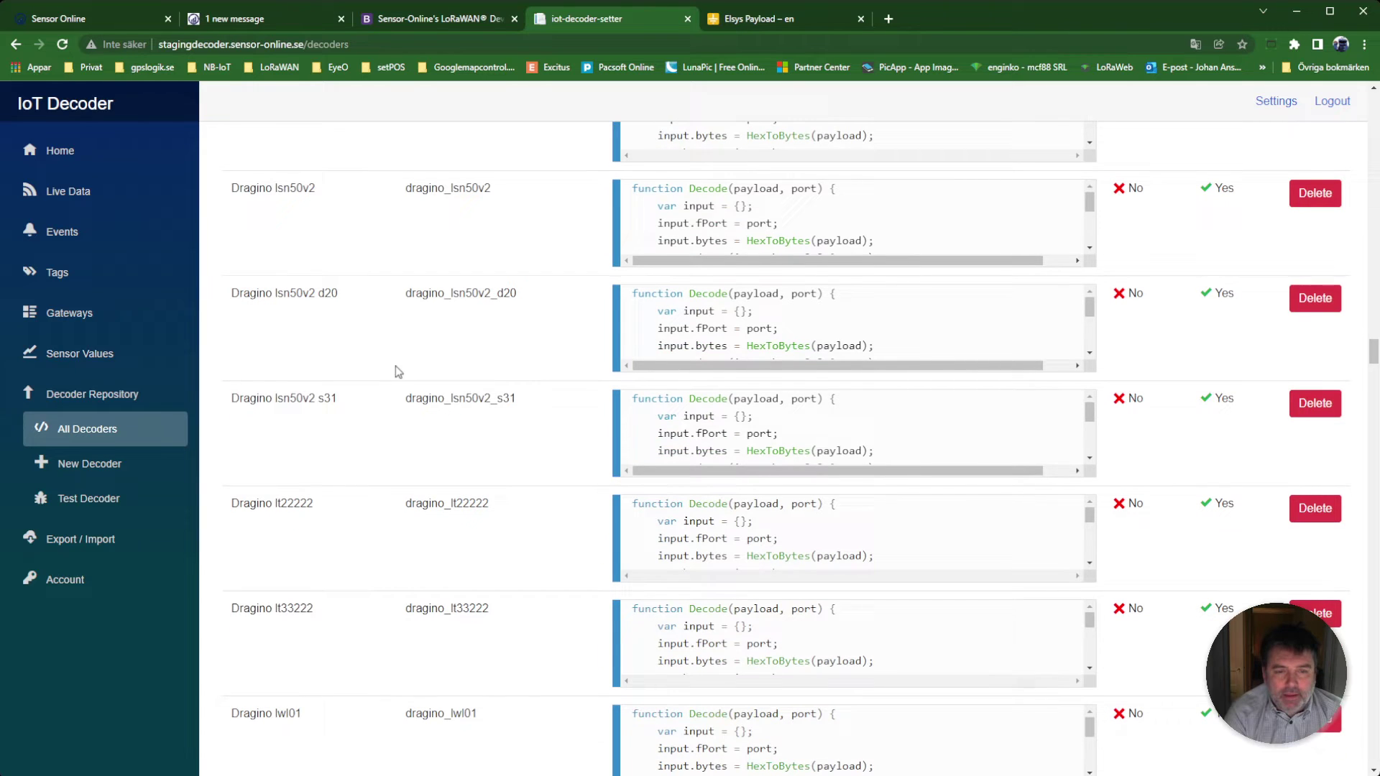
View Live Data and select the Elsys message's raw hex payload.
{"action": "left_click", "coordinate": [74, 203]}
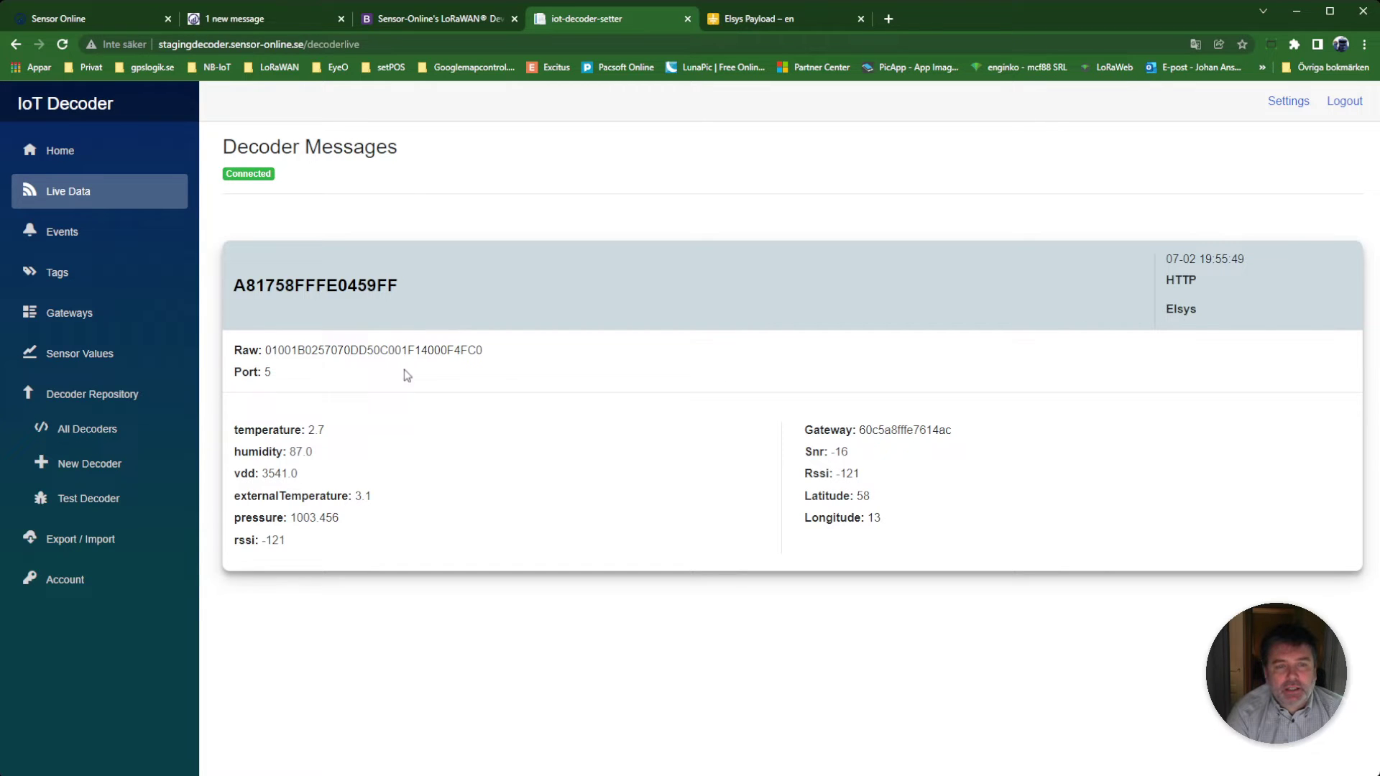
{"action": "left_click_drag", "start_coordinate": [284, 346], "coordinate": [467, 353]}
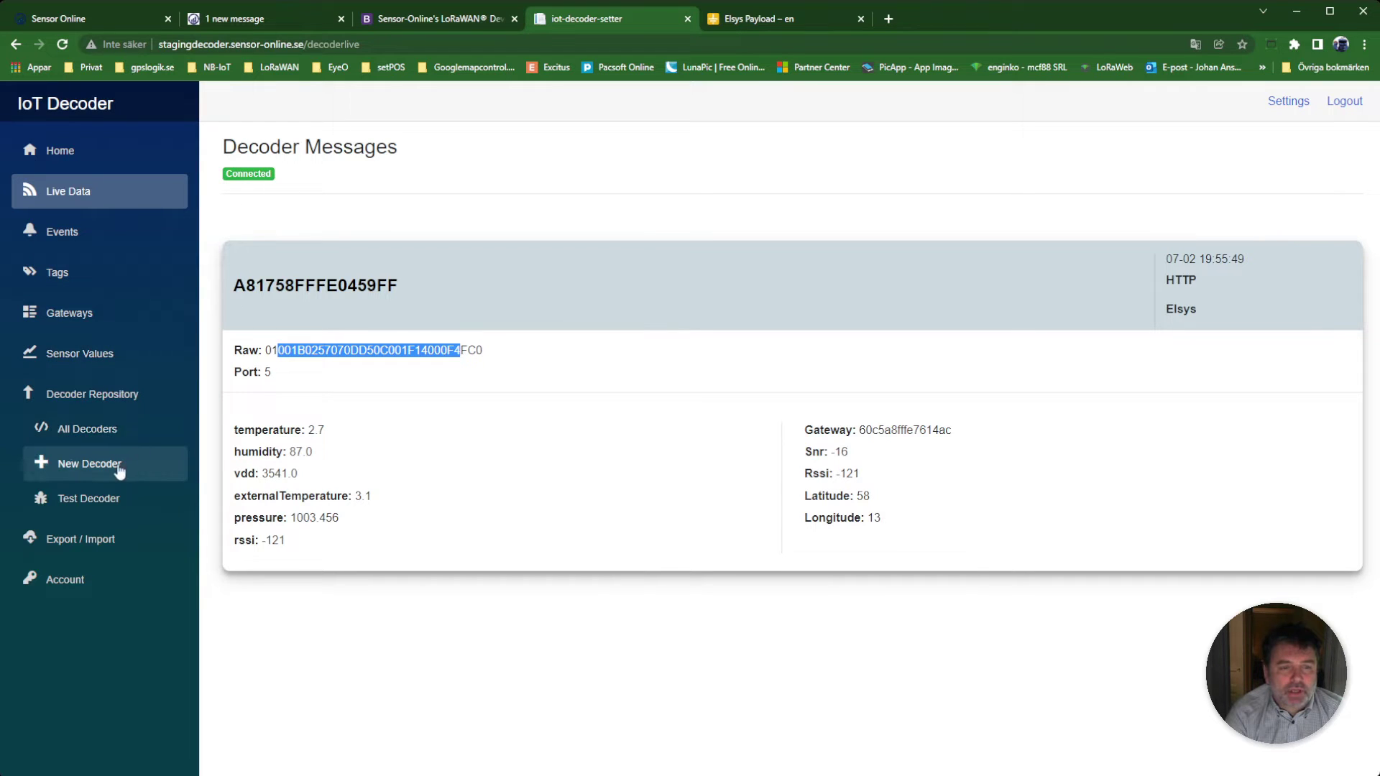
Create a new decoder and name it 'elsys 202'.
{"action": "left_click", "coordinate": [79, 470]}
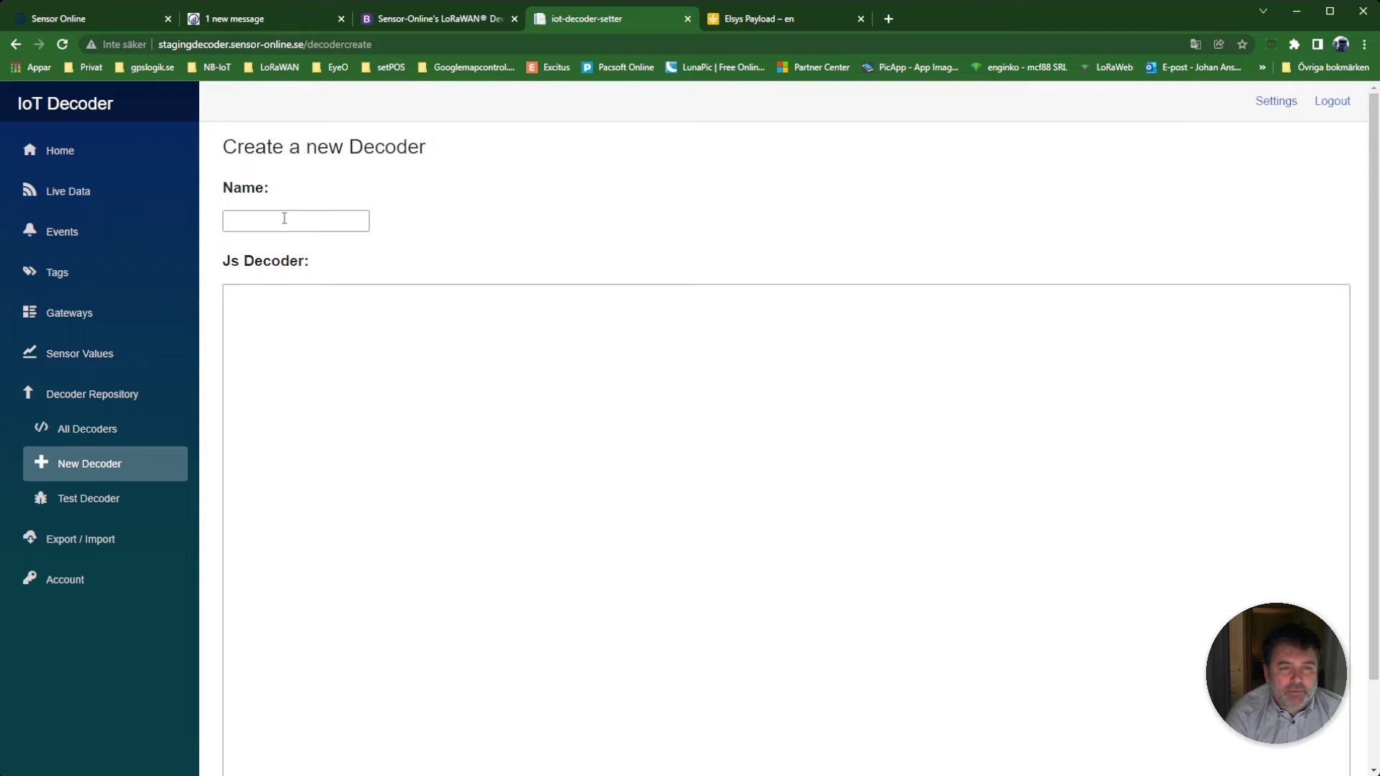
{"action": "left_click", "coordinate": [280, 221]}
{"action": "type", "text": "el"}
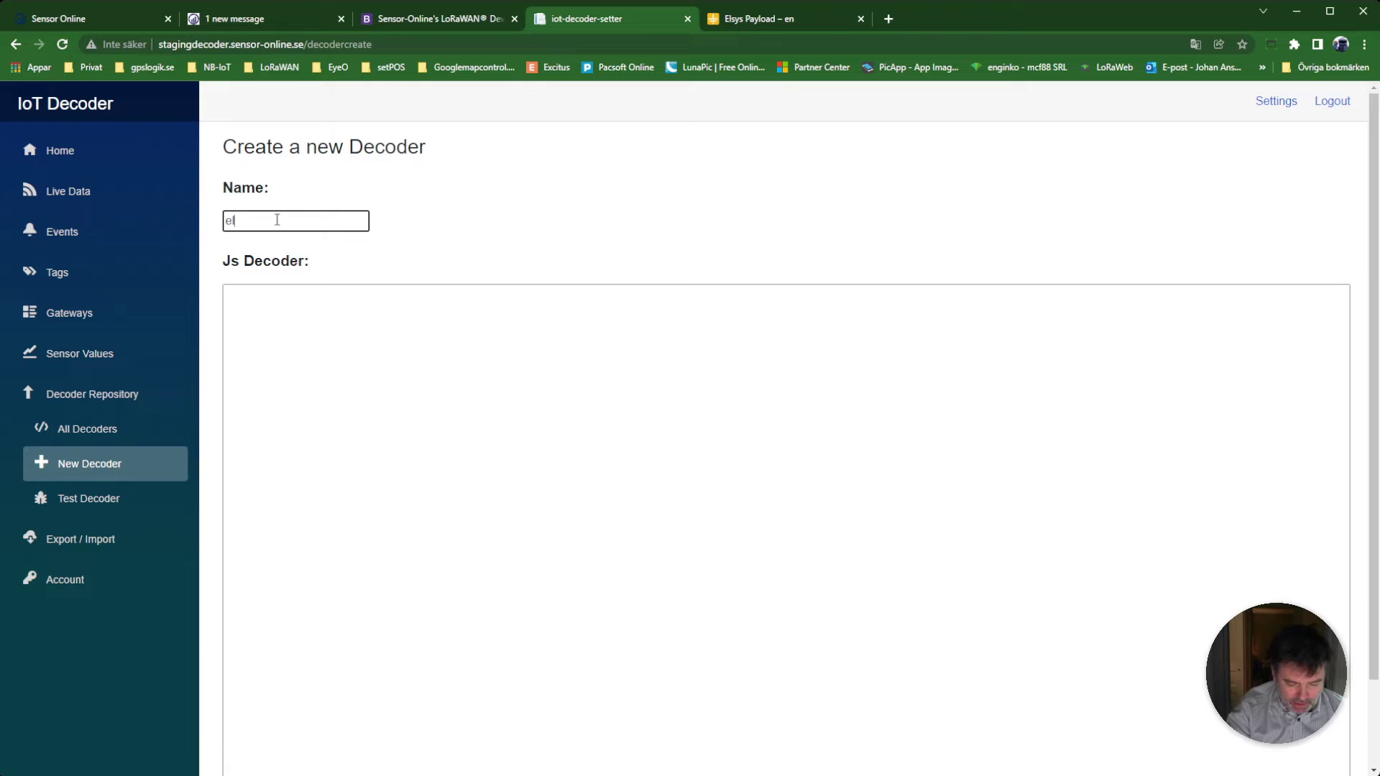
{"action": "type", "text": "sys "}
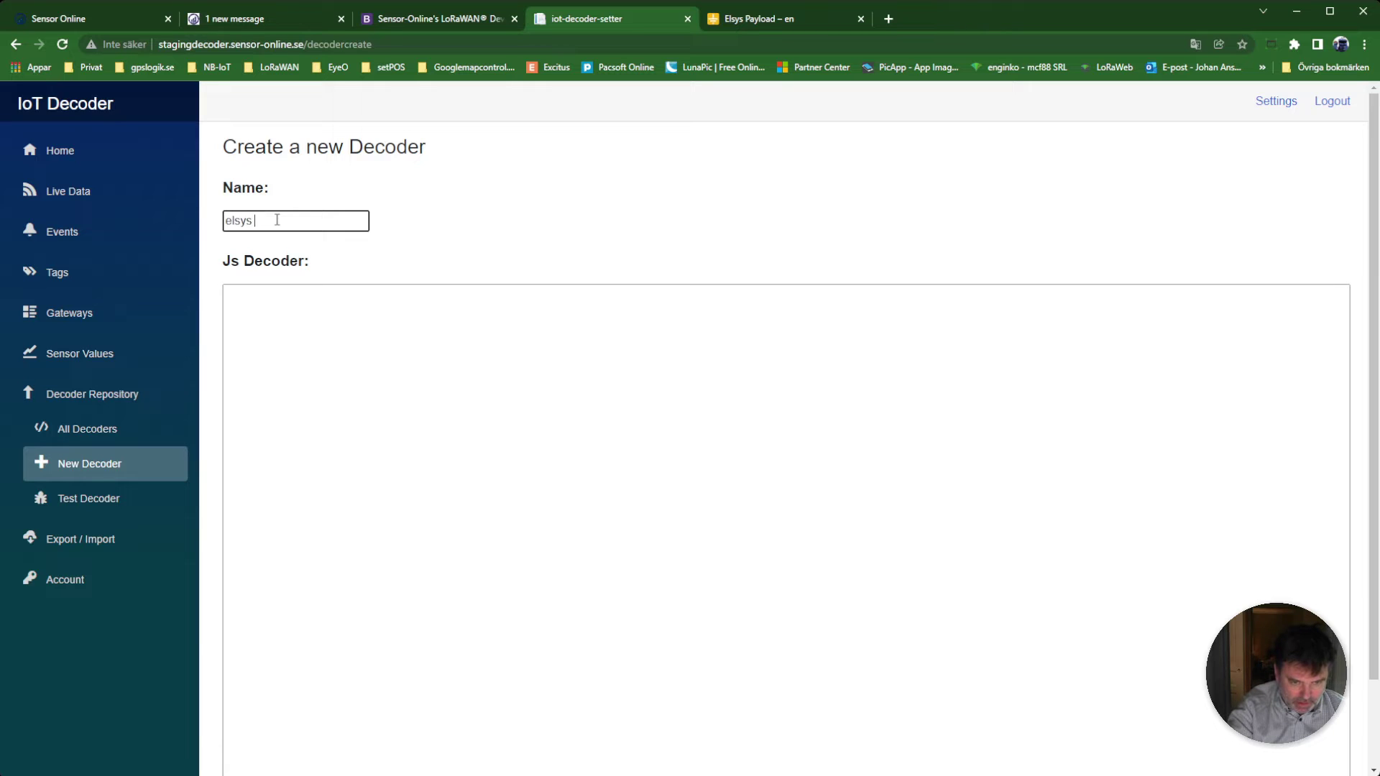
{"action": "type", "text": "202"}
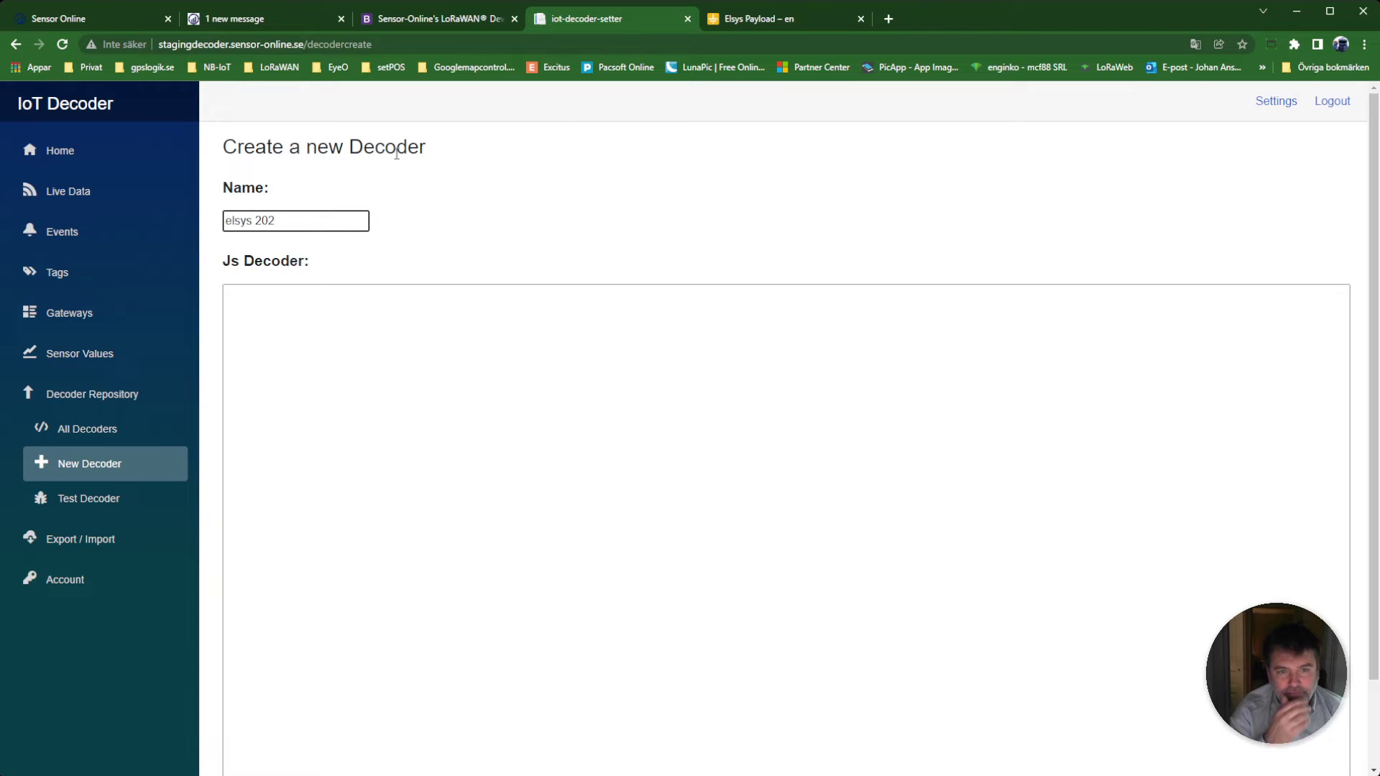
Select all of the Elsys site's Generic JavaScript decoder code and copy it.
{"action": "left_click", "coordinate": [760, 19]}
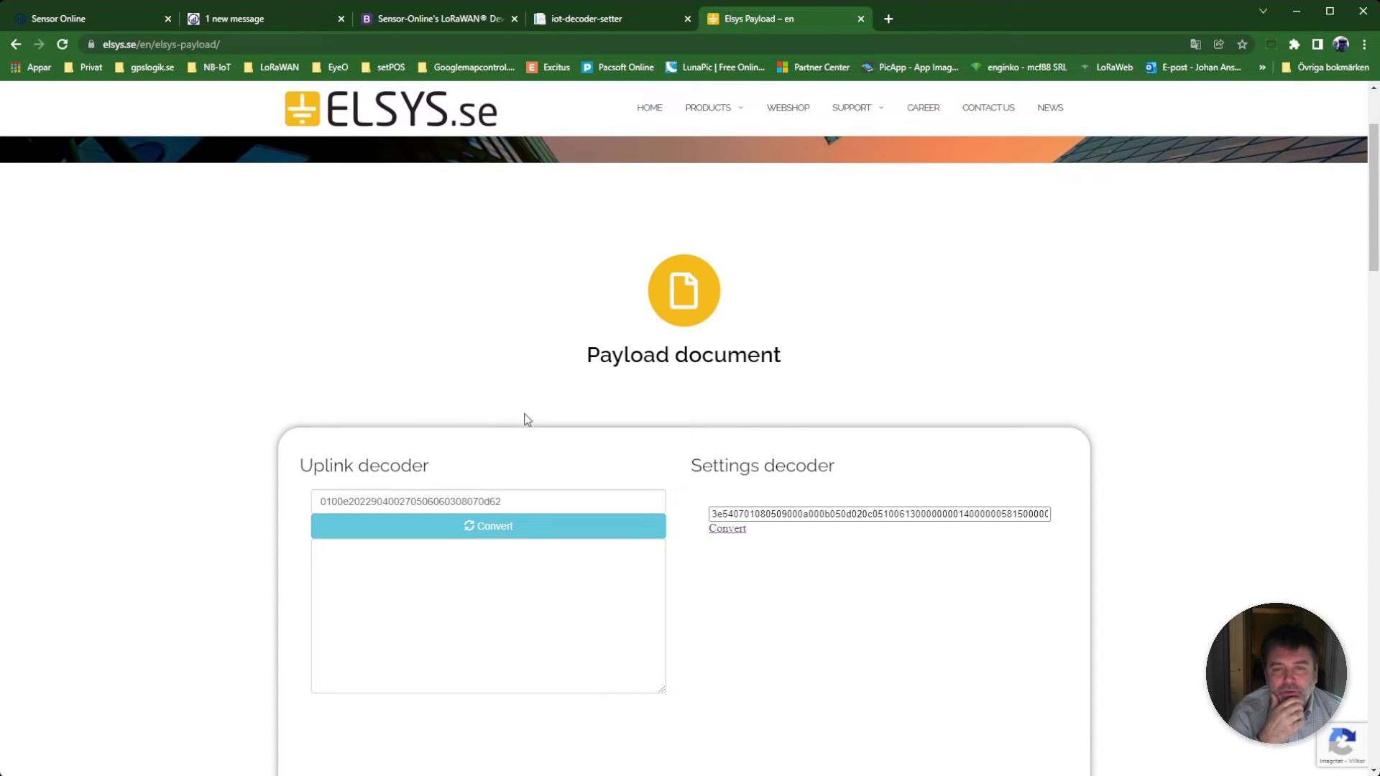
{"action": "scroll", "coordinate": [525, 419], "scroll_direction": "down", "scroll_amount": 1}
{"action": "scroll", "coordinate": [309, 401], "scroll_direction": "down", "scroll_amount": 2}
{"action": "scroll", "coordinate": [180, 425], "scroll_direction": "down", "scroll_amount": 2}
{"action": "scroll", "coordinate": [161, 441], "scroll_direction": "down", "scroll_amount": 1}
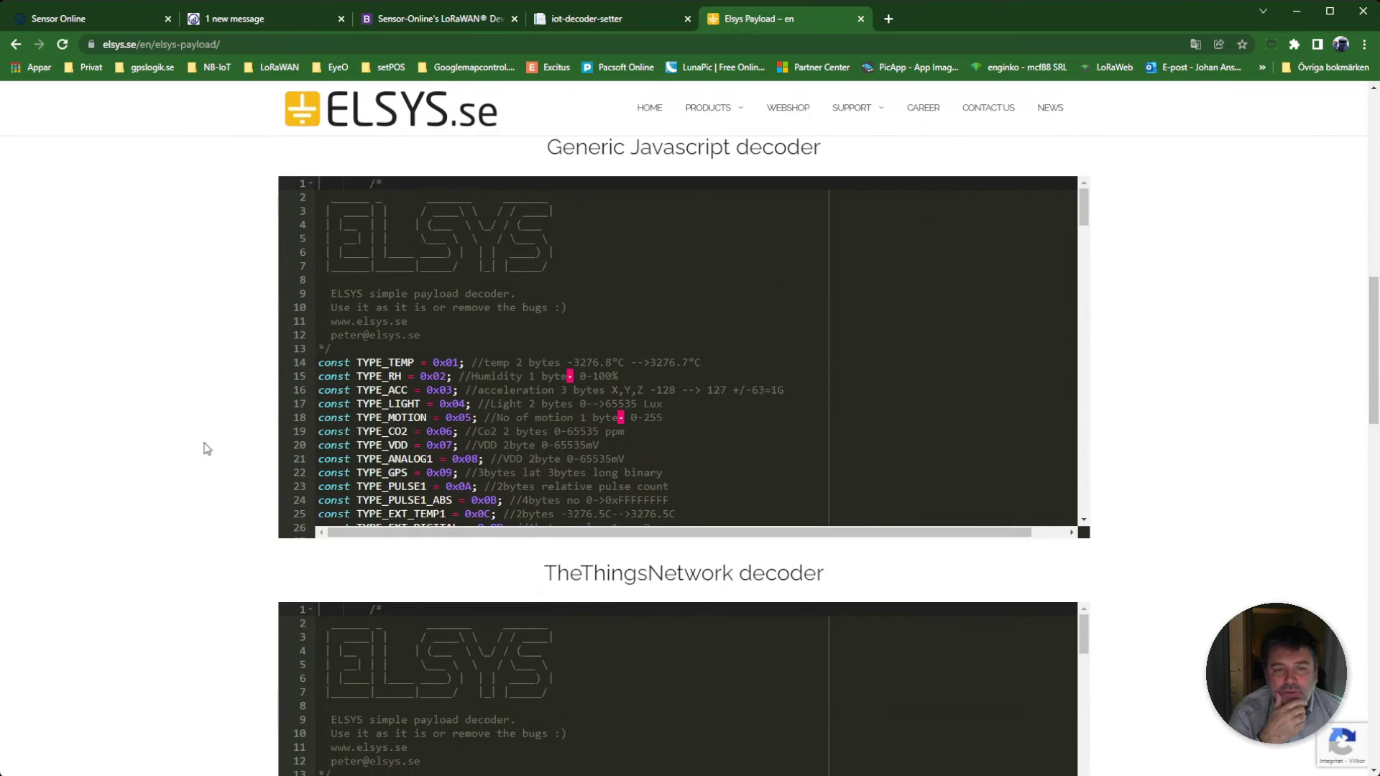
{"action": "left_click_drag", "start_coordinate": [319, 363], "coordinate": [408, 460]}
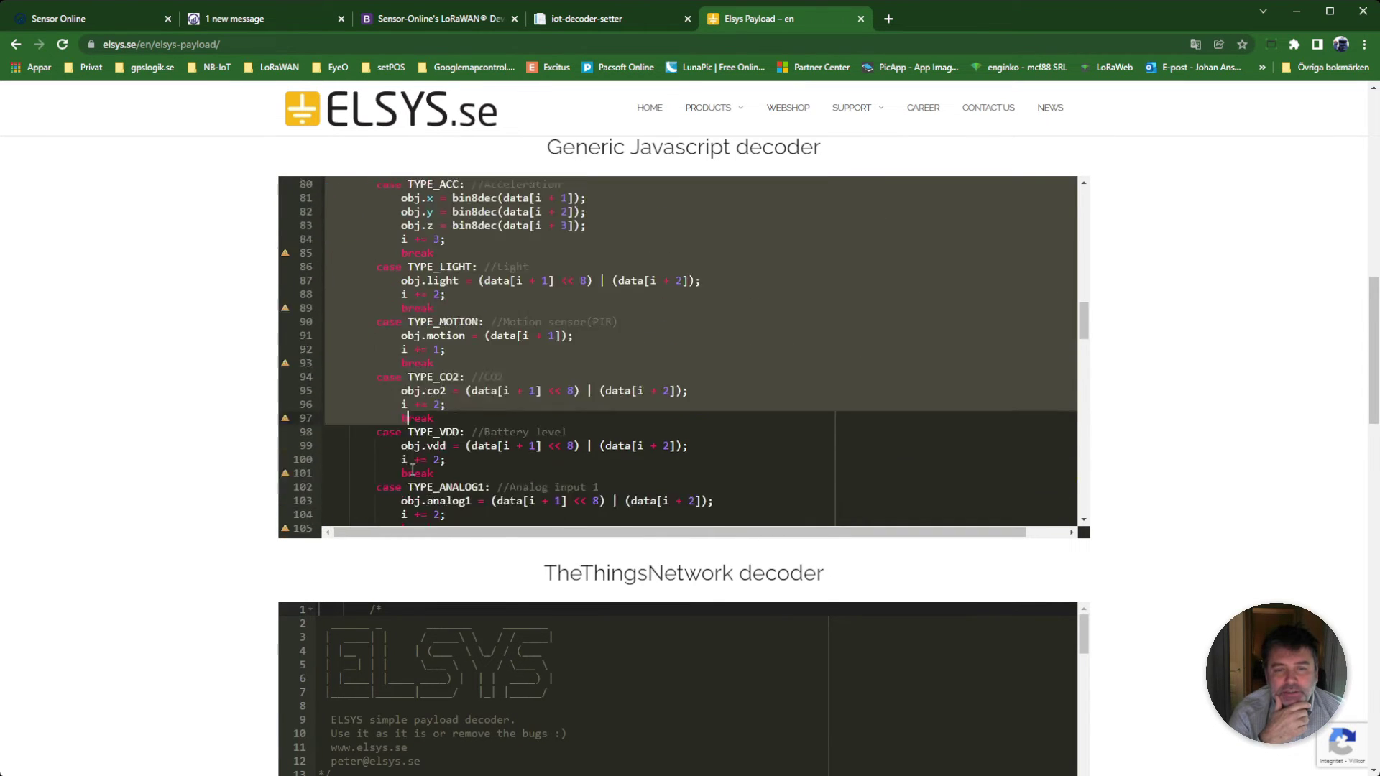
{"action": "left_click_drag", "start_coordinate": [408, 460], "coordinate": [411, 473]}
{"action": "scroll", "coordinate": [412, 473], "scroll_direction": "down", "scroll_amount": 7}
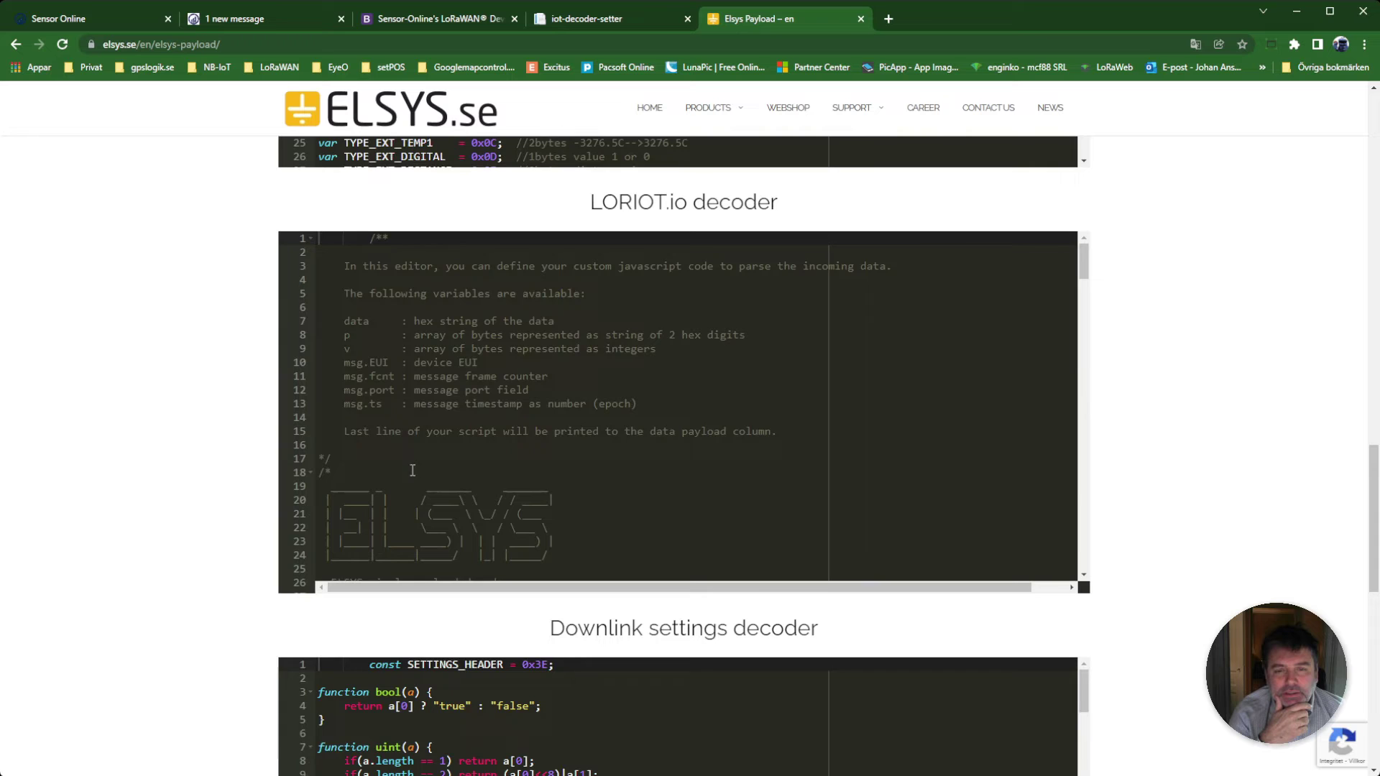
{"action": "scroll", "coordinate": [364, 272], "scroll_direction": "up", "scroll_amount": 2}
{"action": "scroll", "coordinate": [528, 241], "scroll_direction": "down", "scroll_amount": 5}
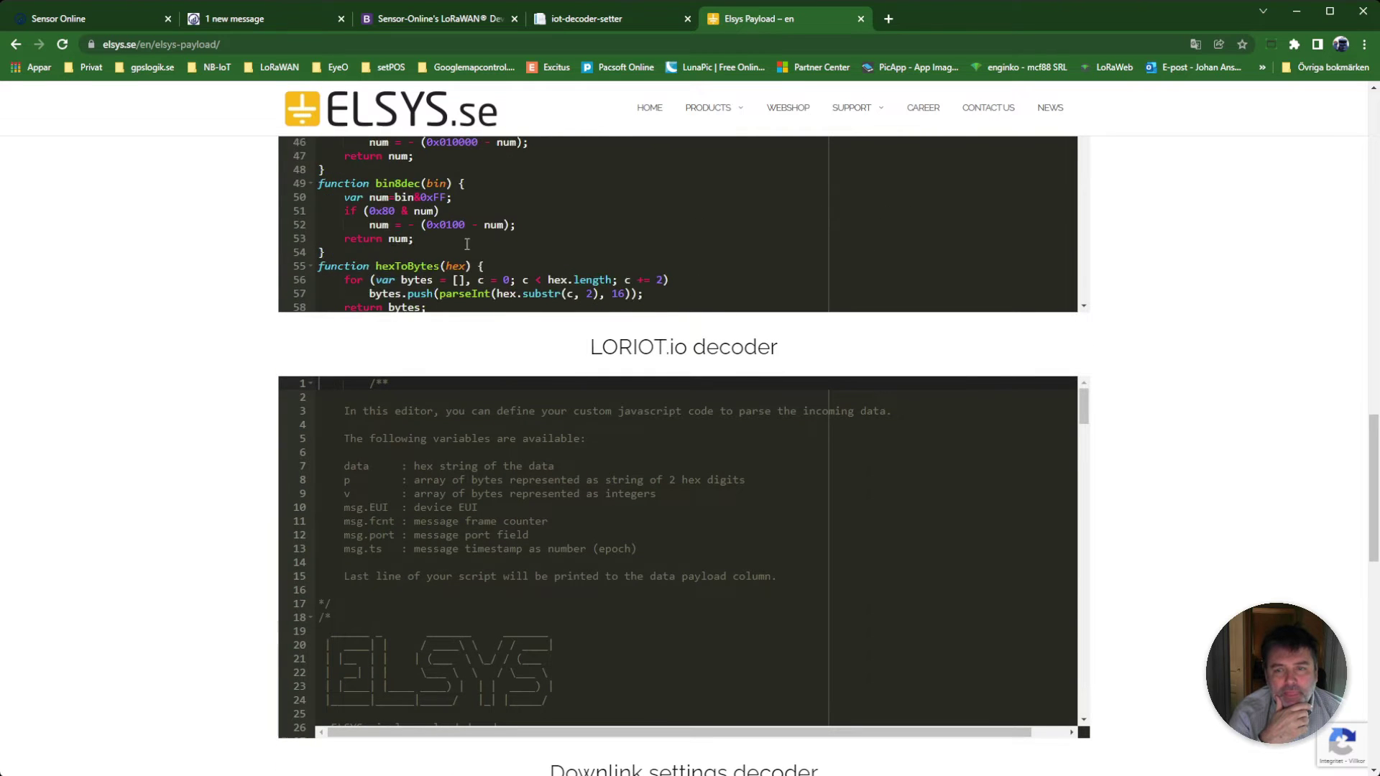
{"action": "scroll", "coordinate": [498, 244], "scroll_direction": "down", "scroll_amount": 5}
{"action": "scroll", "coordinate": [501, 248], "scroll_direction": "down", "scroll_amount": 3}
{"action": "scroll", "coordinate": [506, 255], "scroll_direction": "down", "scroll_amount": 3}
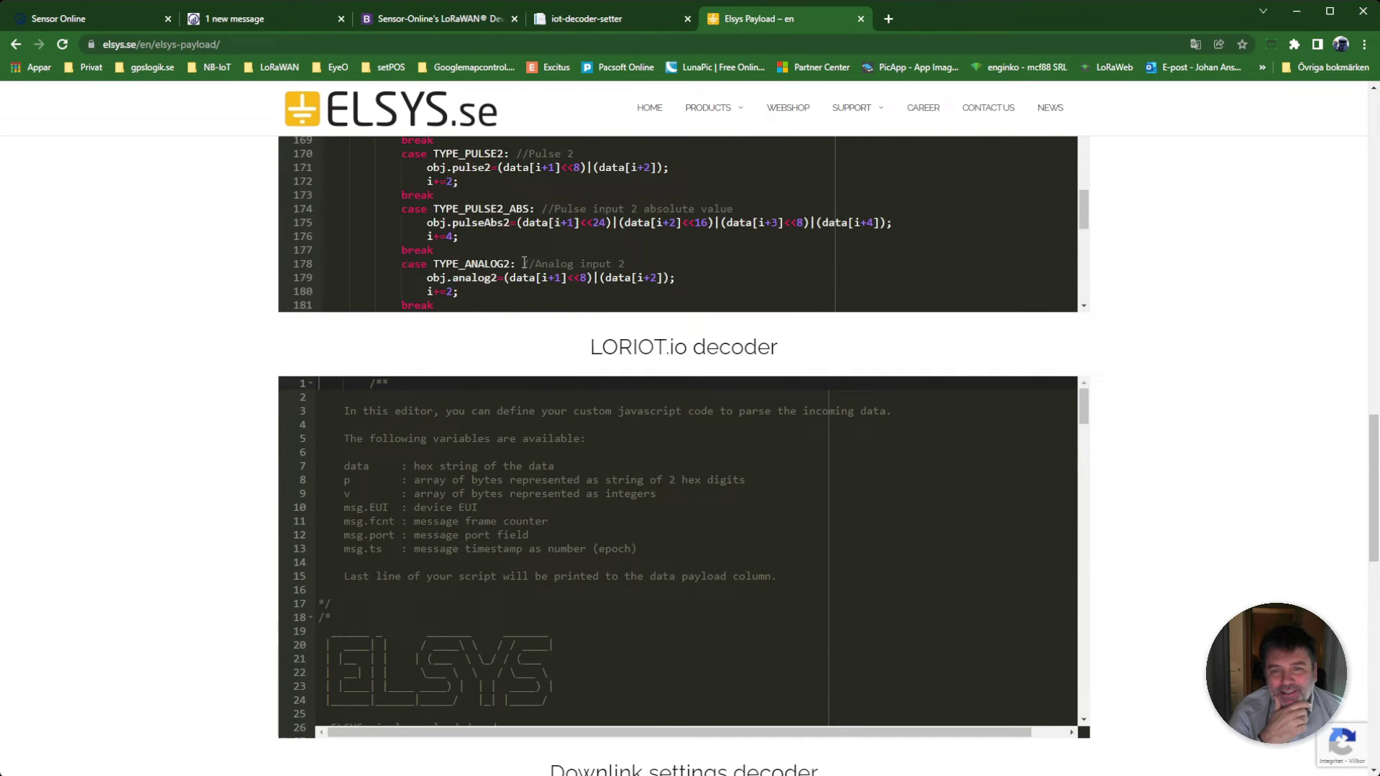
{"action": "scroll", "coordinate": [514, 263], "scroll_direction": "down", "scroll_amount": 3}
{"action": "scroll", "coordinate": [508, 265], "scroll_direction": "down", "scroll_amount": 2}
{"action": "scroll", "coordinate": [490, 266], "scroll_direction": "down", "scroll_amount": 2}
{"action": "scroll", "coordinate": [478, 260], "scroll_direction": "down", "scroll_amount": 2}
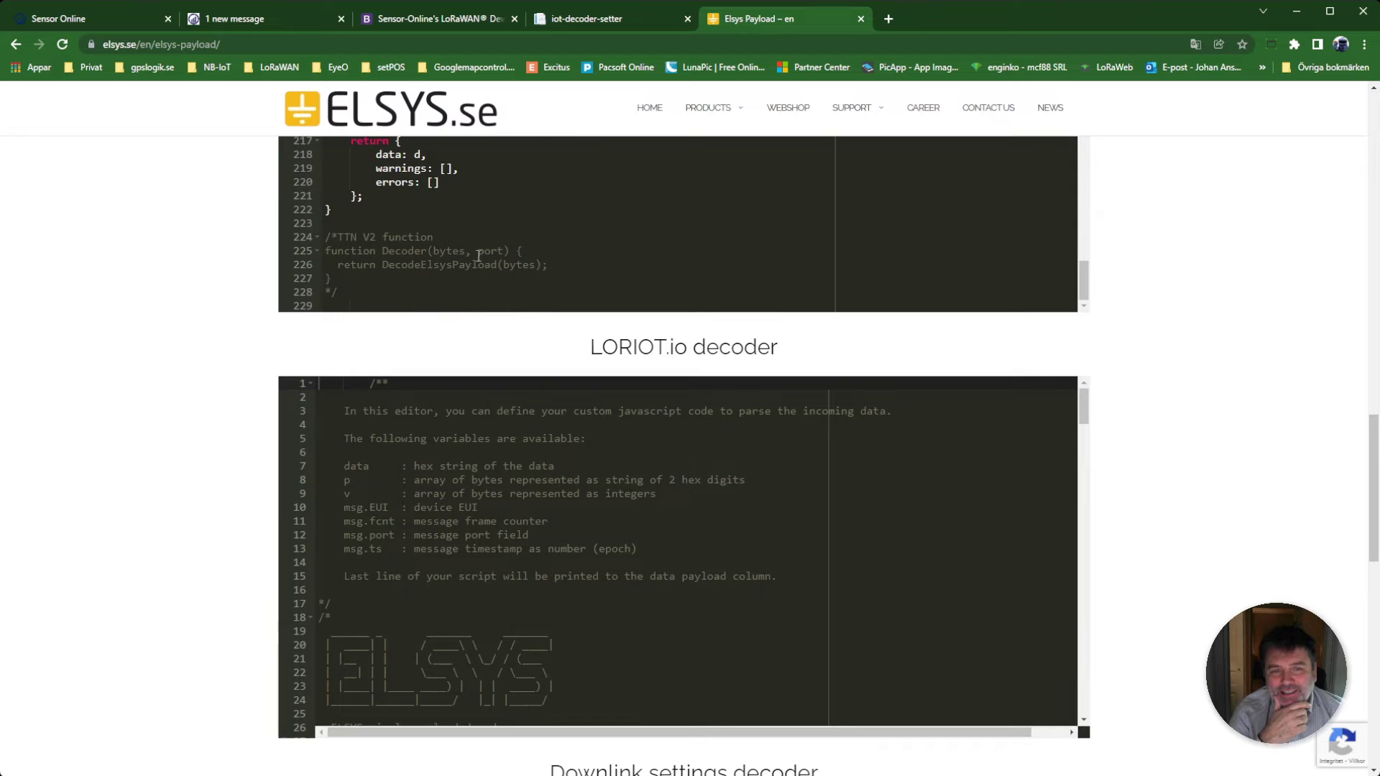
{"action": "left_click", "coordinate": [346, 212]}
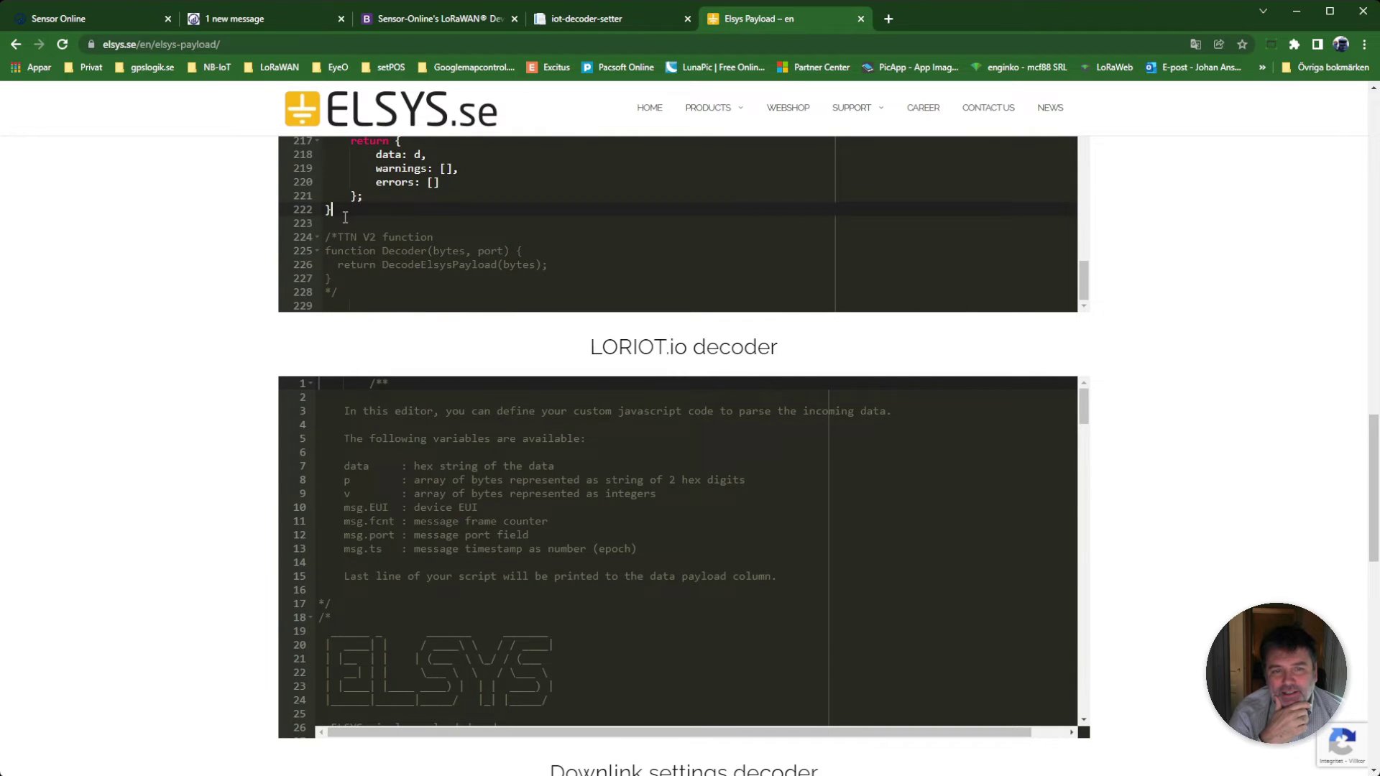
{"action": "key", "text": "ctrl+a"}
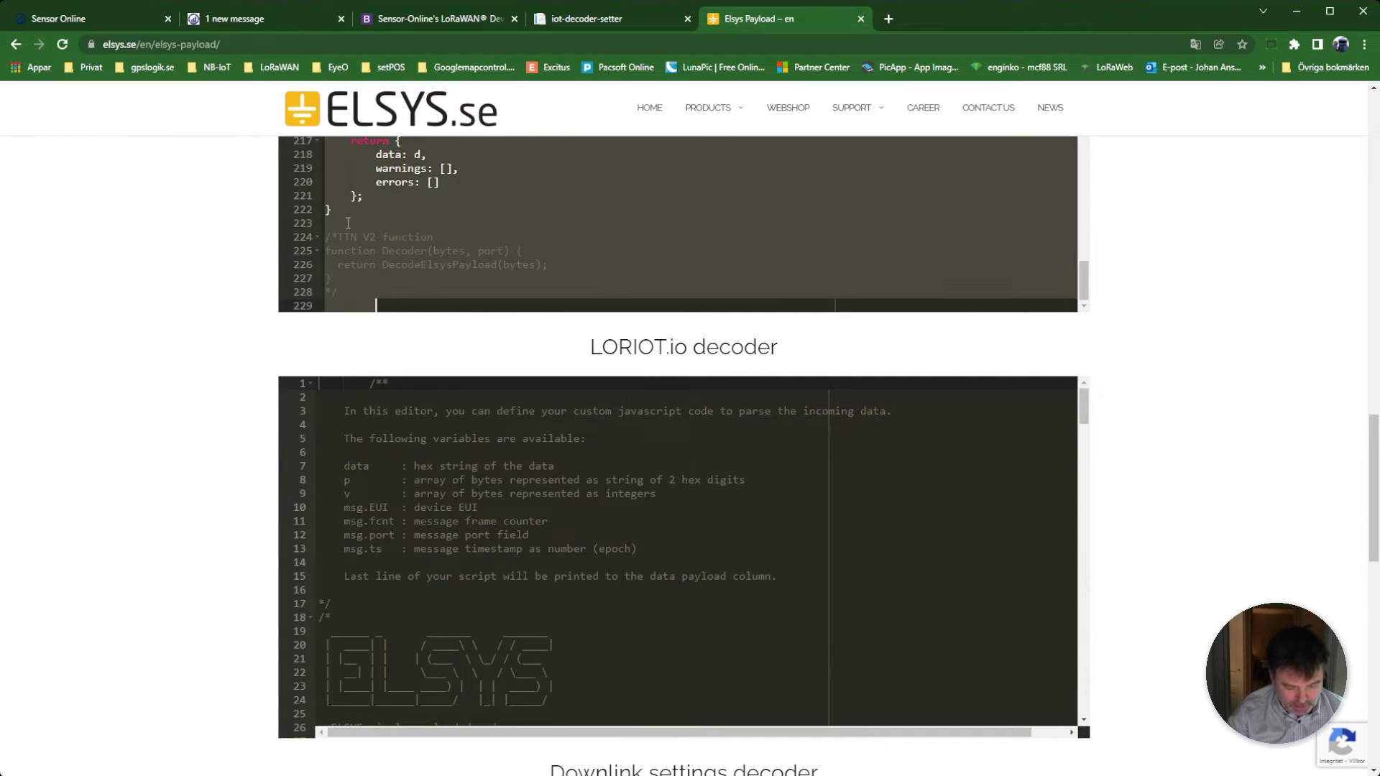
Paste the Elsys code into elsys 202's Js Decoder field and go to Test Decoder.
{"action": "left_click", "coordinate": [626, 19]}
{"action": "left_click", "coordinate": [356, 328]}
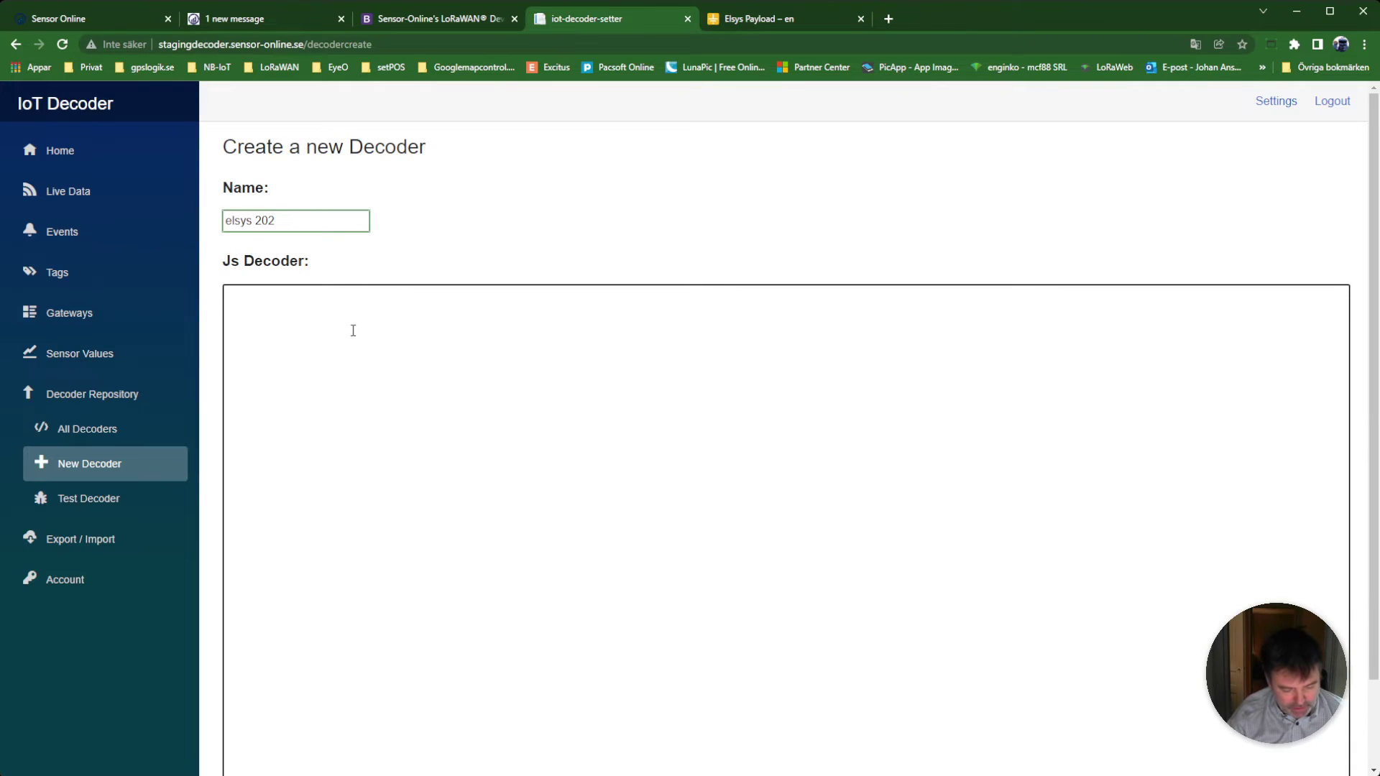
{"action": "key", "text": "ctrl+v"}
{"action": "scroll", "coordinate": [598, 469], "scroll_direction": "up", "scroll_amount": 3}
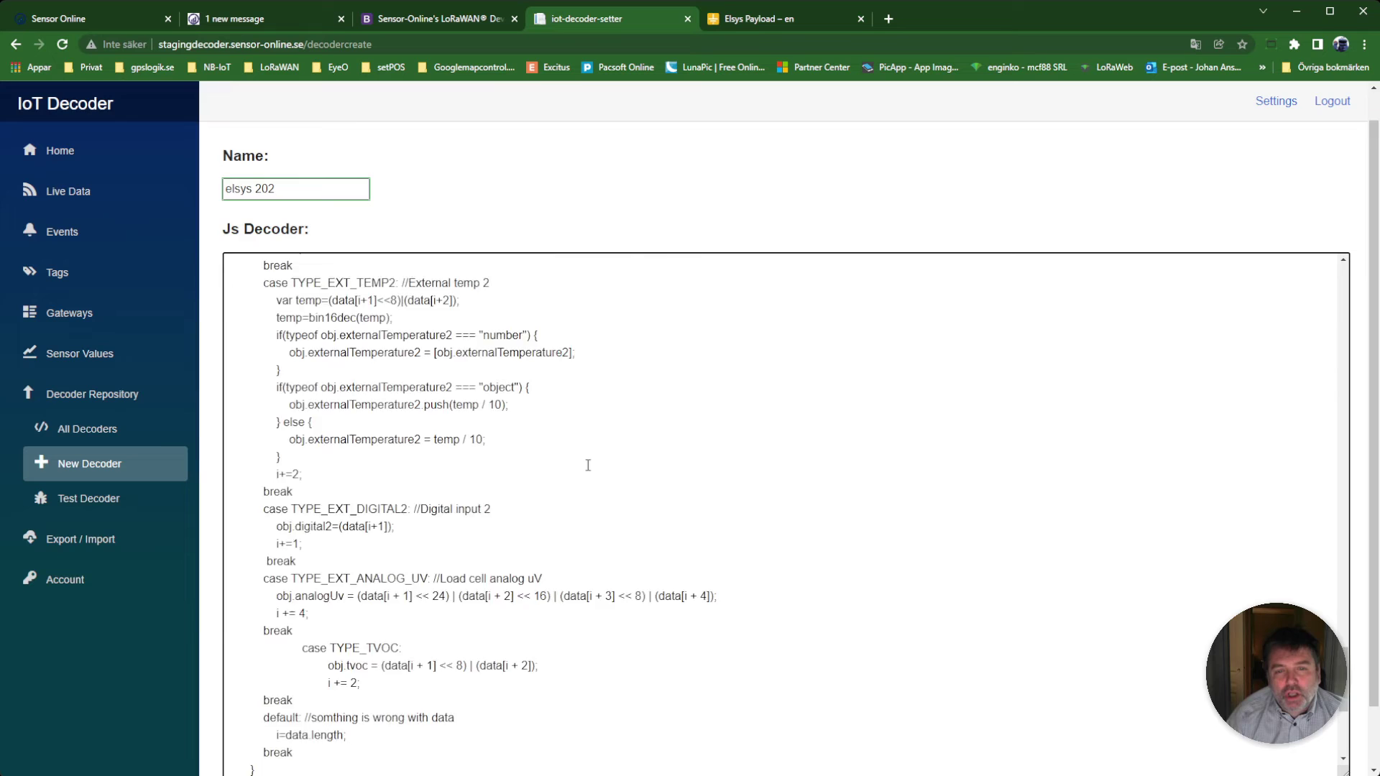
{"action": "scroll", "coordinate": [589, 453], "scroll_direction": "up", "scroll_amount": 4}
{"action": "scroll", "coordinate": [588, 454], "scroll_direction": "up", "scroll_amount": 1}
{"action": "scroll", "coordinate": [588, 460], "scroll_direction": "up", "scroll_amount": 4}
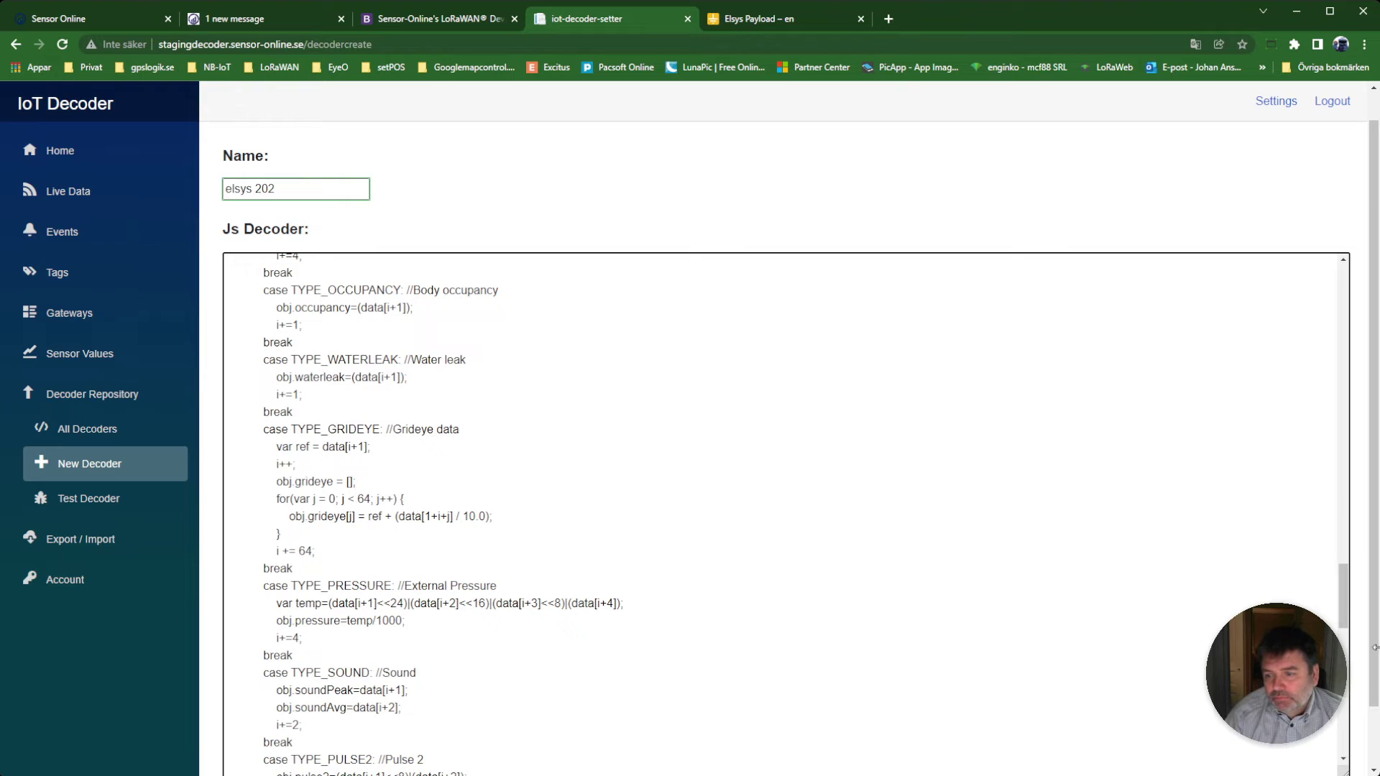
{"action": "scroll", "coordinate": [1358, 640], "scroll_direction": "down", "scroll_amount": 1}
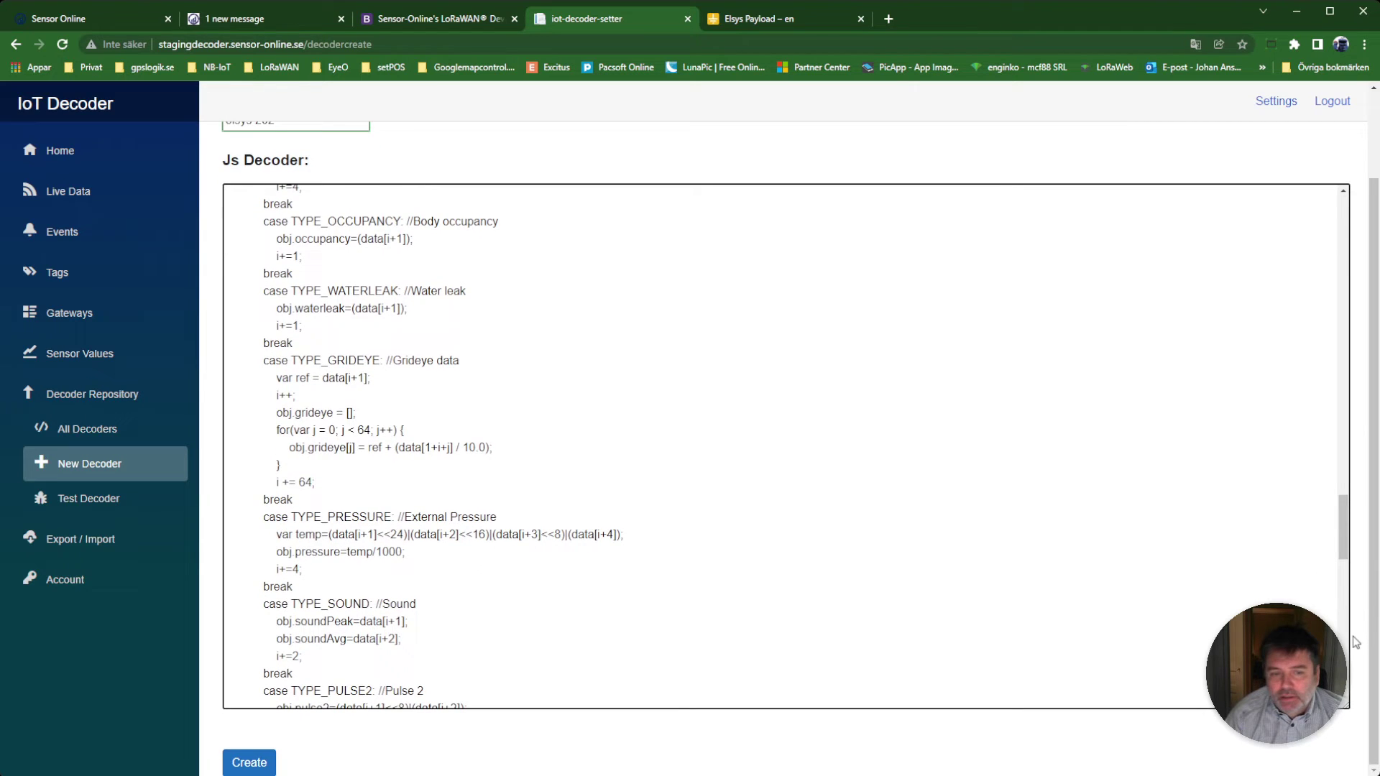
{"action": "left_click", "coordinate": [69, 507]}
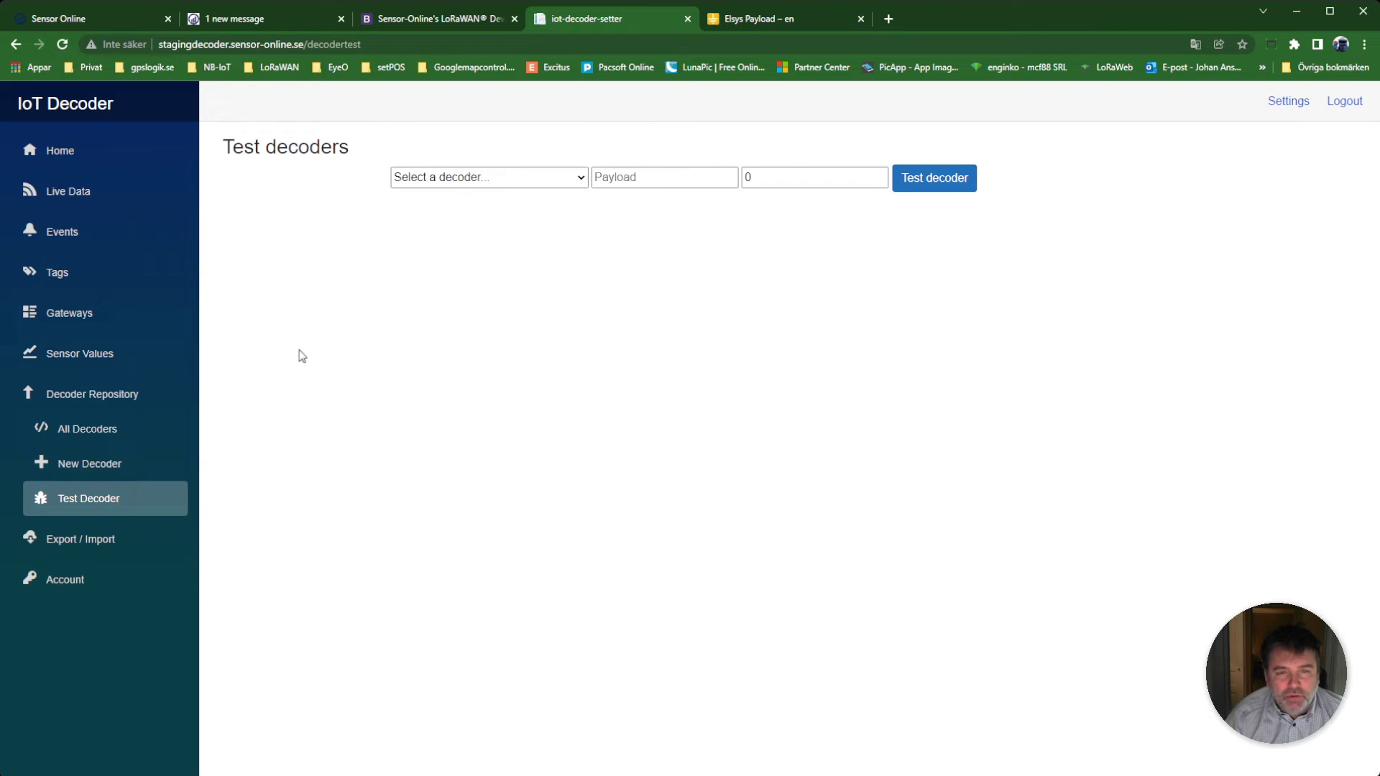
Pick Elsys as the test decoder and copy the Elsys site's converted sample uplink hex payload.
{"action": "left_click", "coordinate": [480, 184]}
{"action": "type", "text": "elsys"}
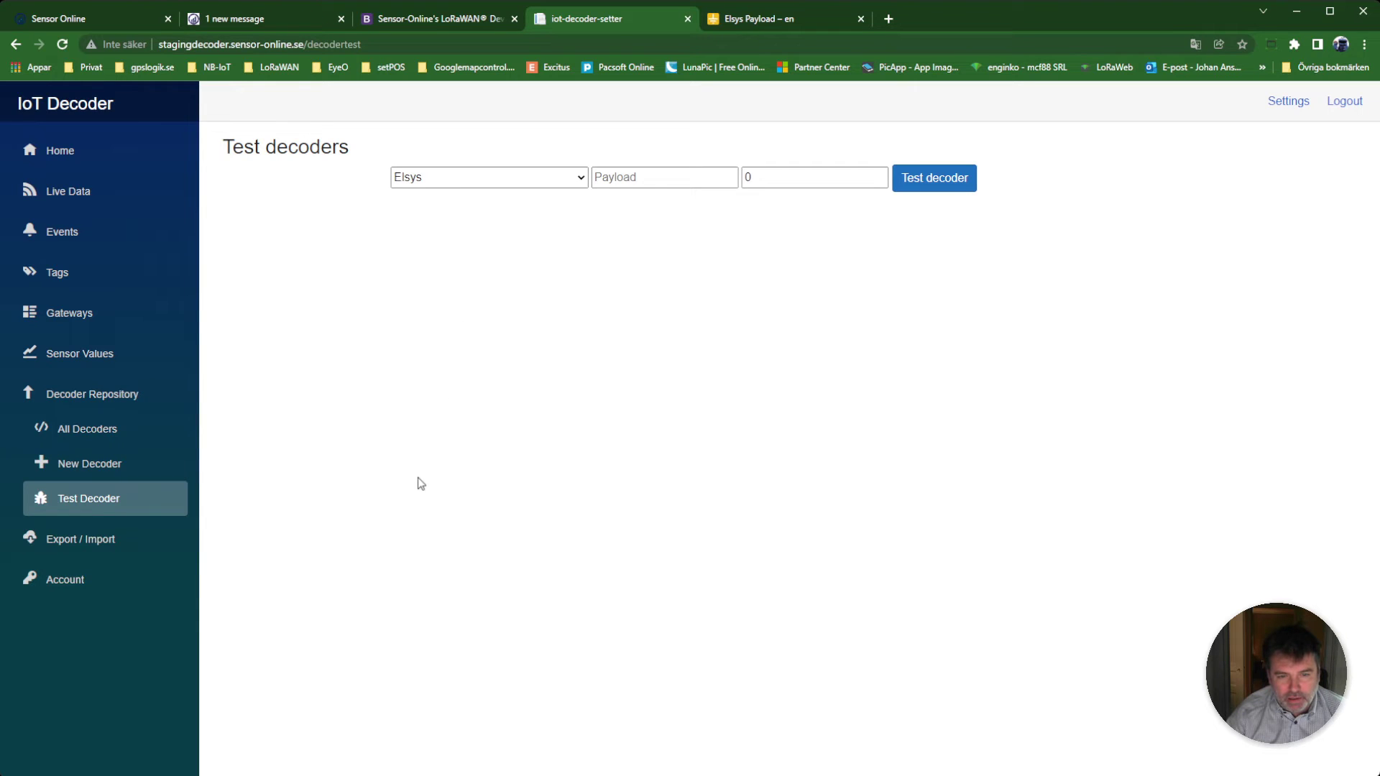
{"action": "left_click", "coordinate": [761, 18]}
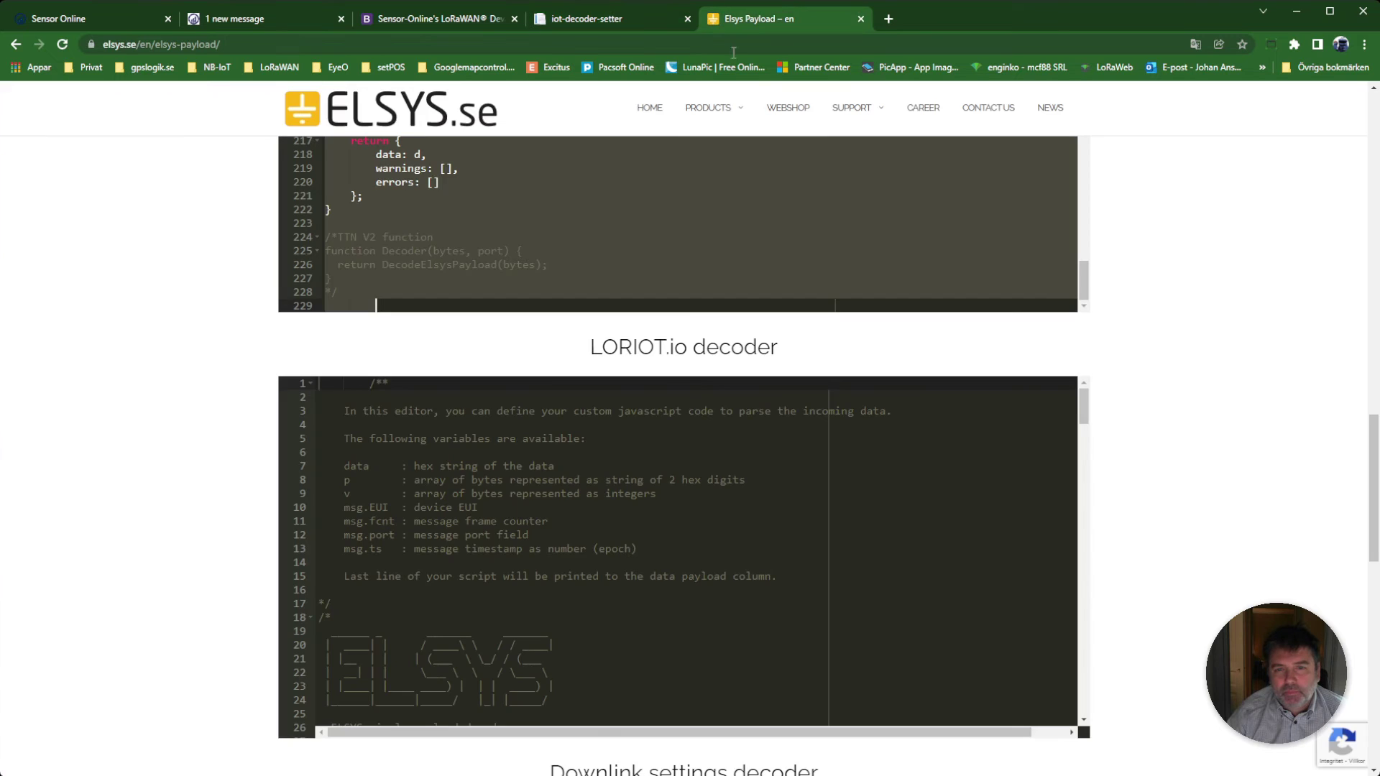
{"action": "left_click_drag", "start_coordinate": [1374, 521], "coordinate": [1374, 161]}
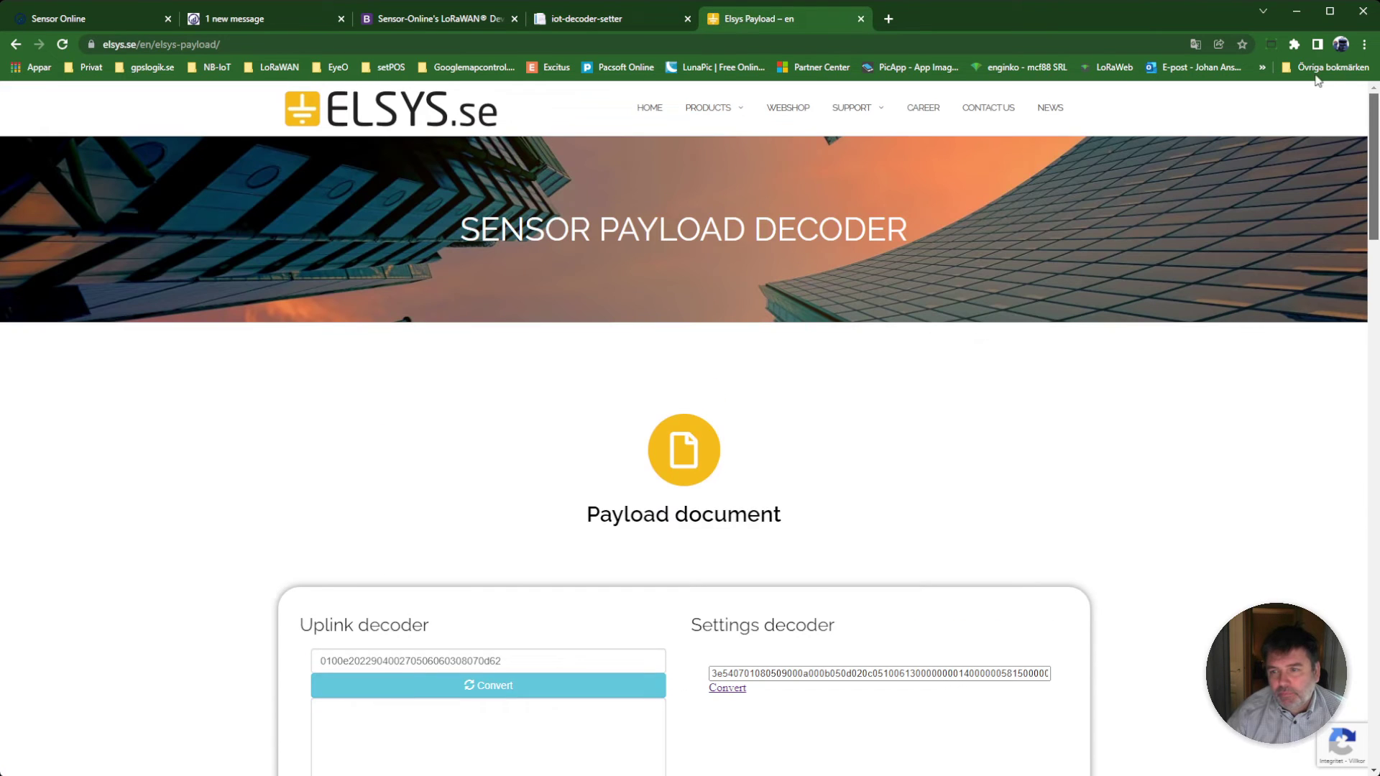
{"action": "scroll", "coordinate": [373, 609], "scroll_direction": "down", "scroll_amount": 2}
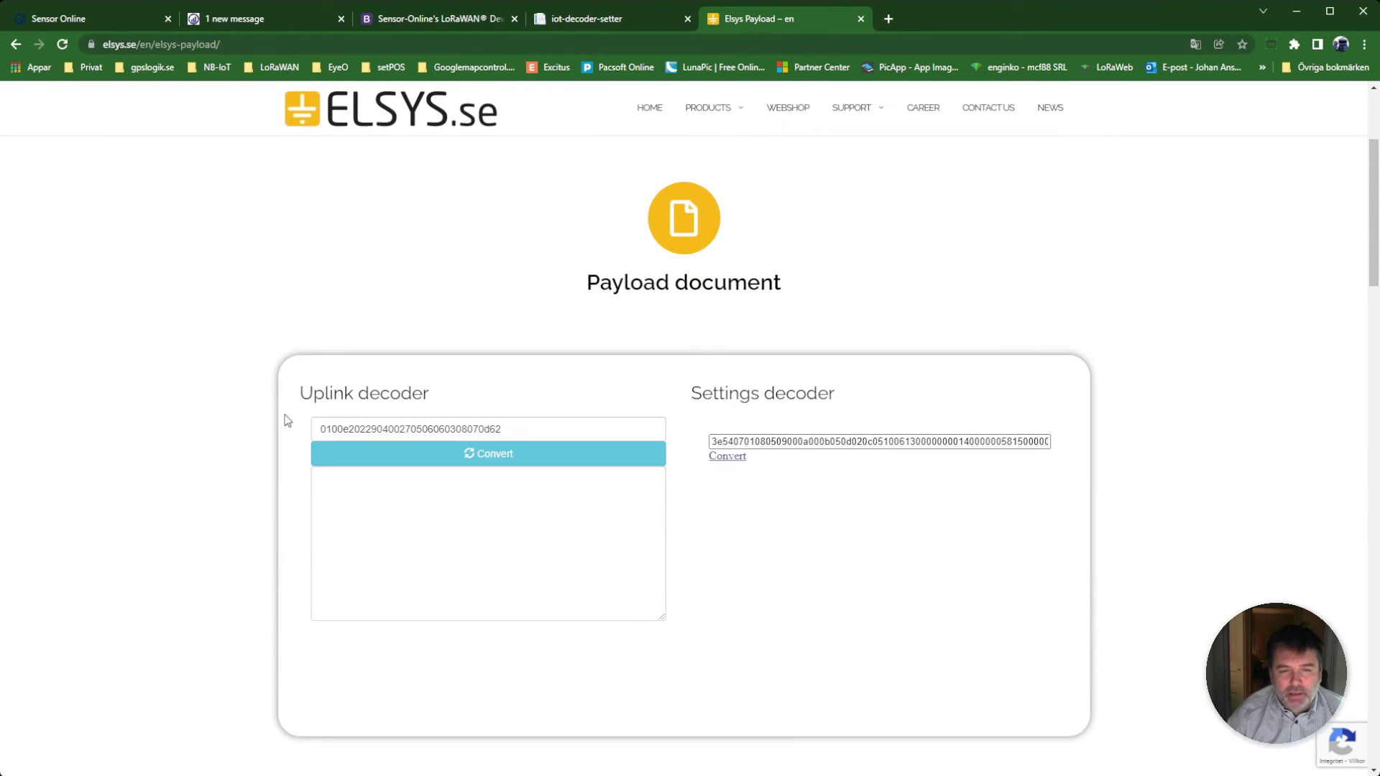
{"action": "left_click", "coordinate": [497, 454]}
{"action": "scroll", "coordinate": [494, 463], "scroll_direction": "down", "scroll_amount": 3}
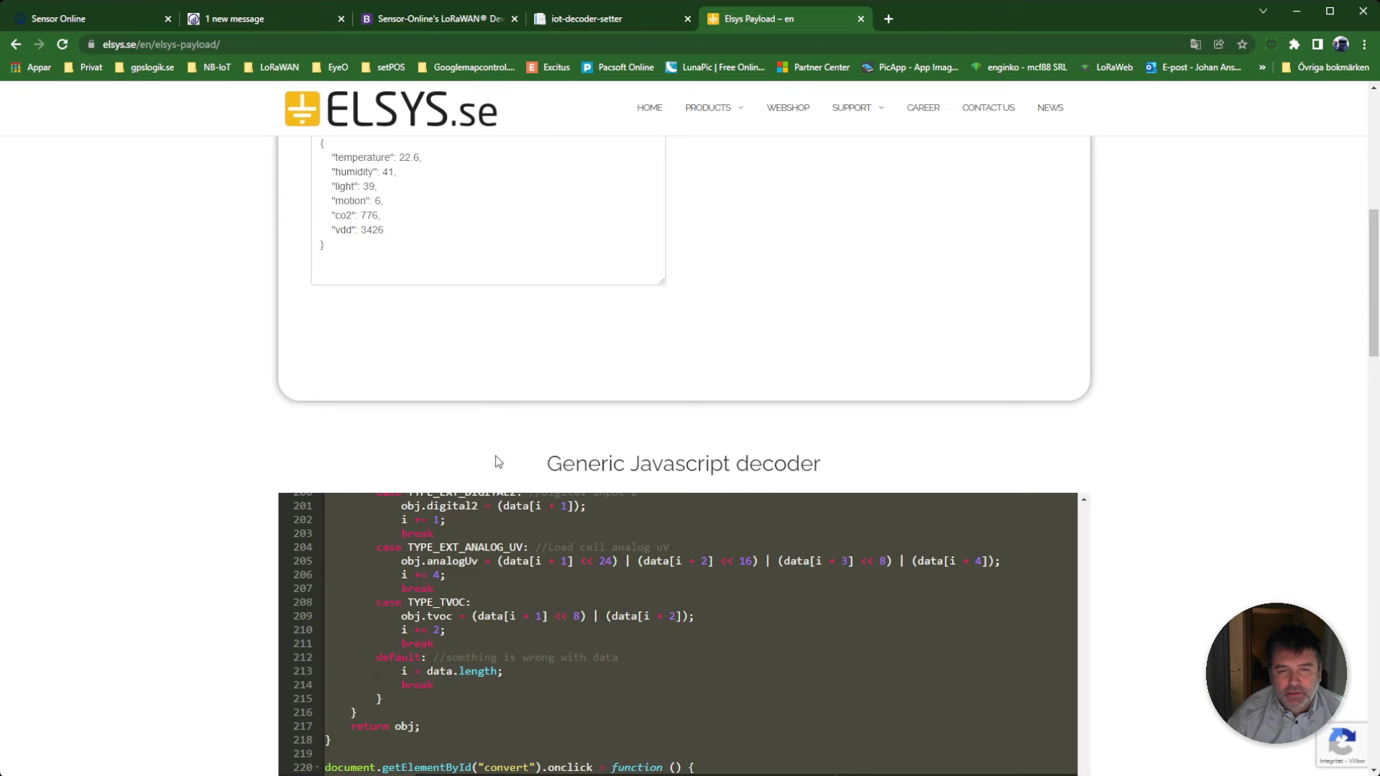
{"action": "scroll", "coordinate": [483, 290], "scroll_direction": "up", "scroll_amount": 2}
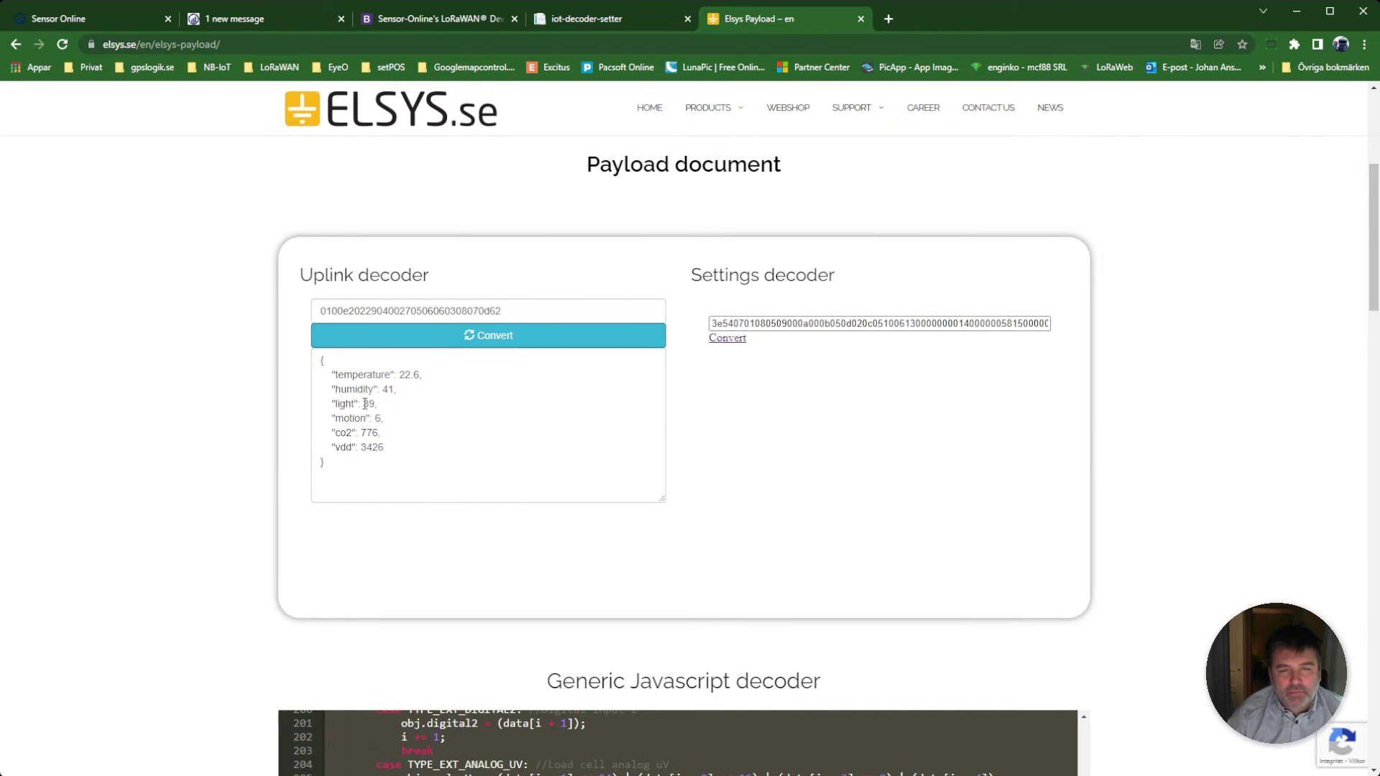
{"action": "left_click_drag", "start_coordinate": [511, 310], "coordinate": [279, 318]}
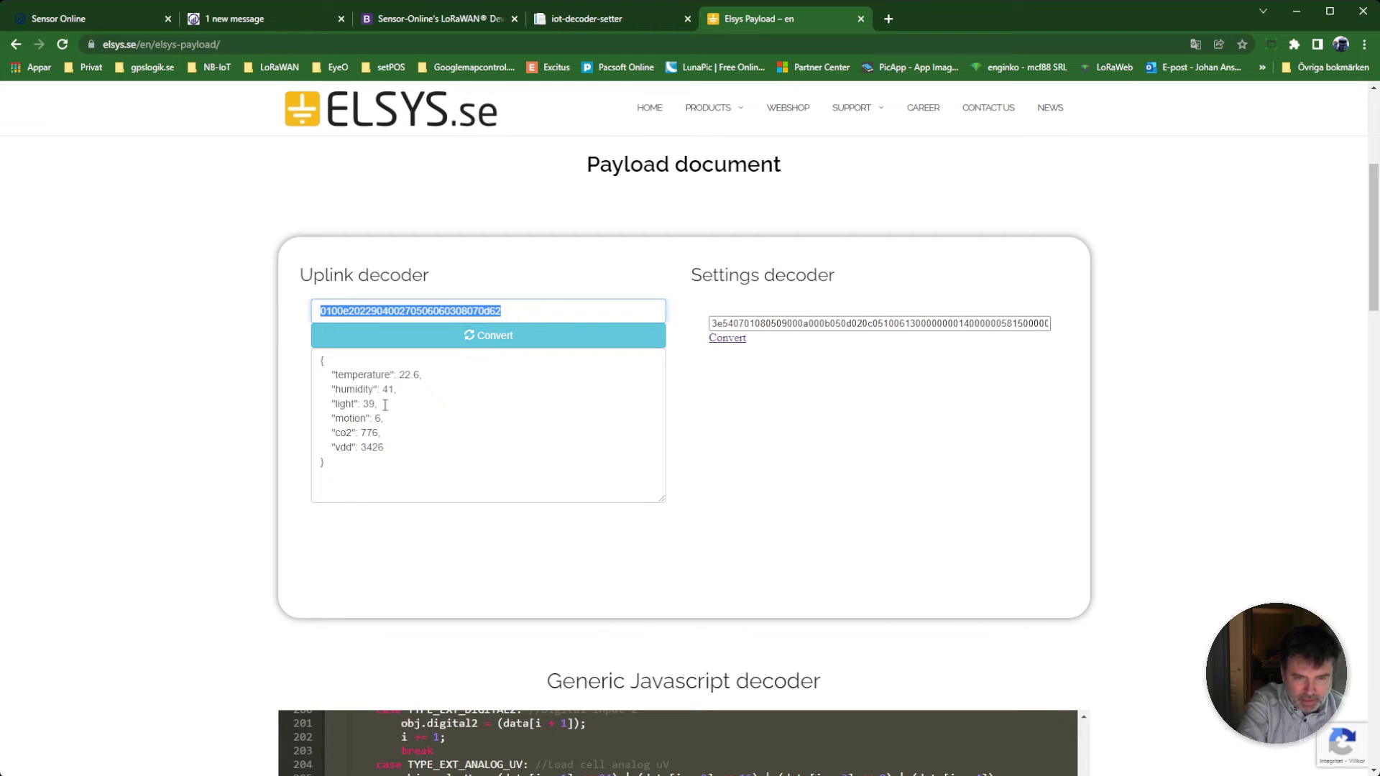
{"action": "left_click", "coordinate": [594, 18]}
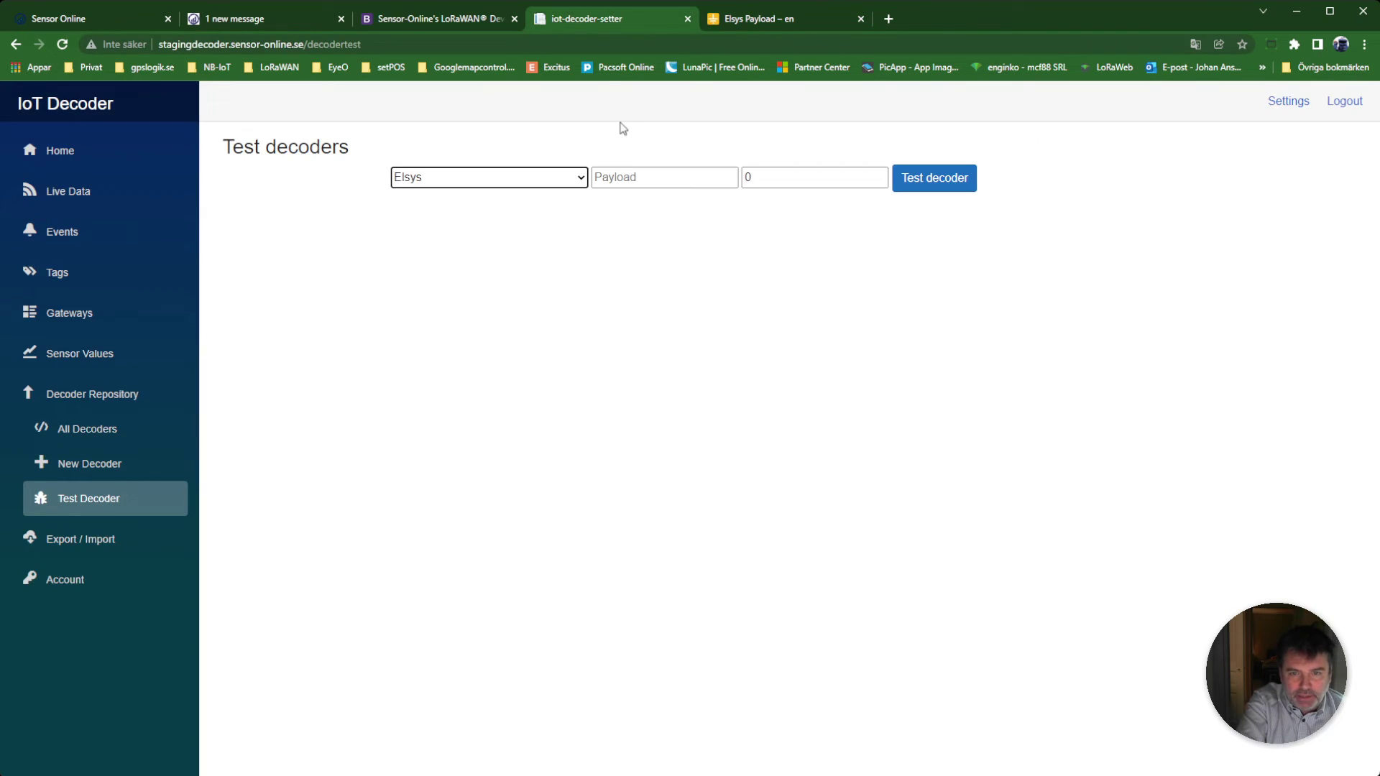
Test the pasted sample payload, getting temperature 22.6, humidity 41, light 39, co2 776.
{"action": "left_click", "coordinate": [653, 178]}
{"action": "key", "text": "ctrl+v"}
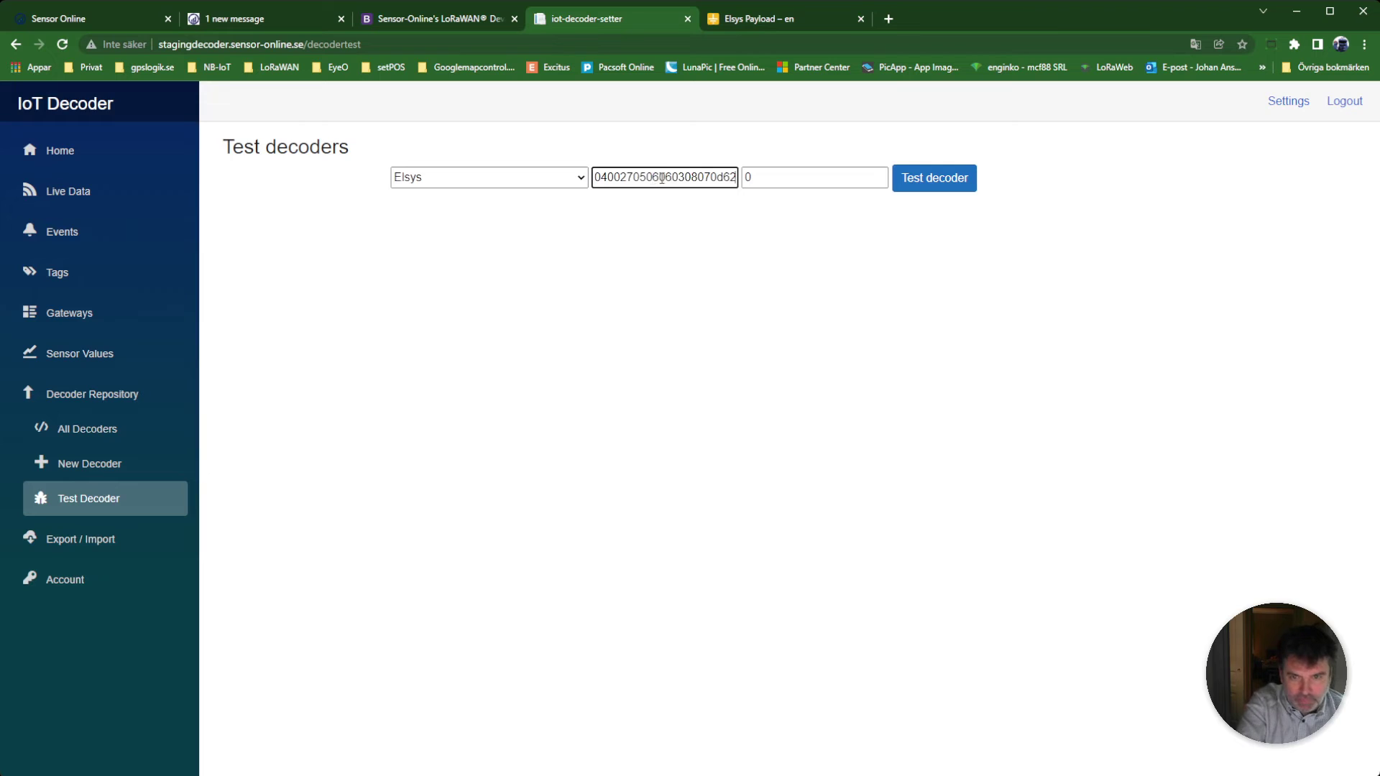
{"action": "left_click", "coordinate": [943, 184]}
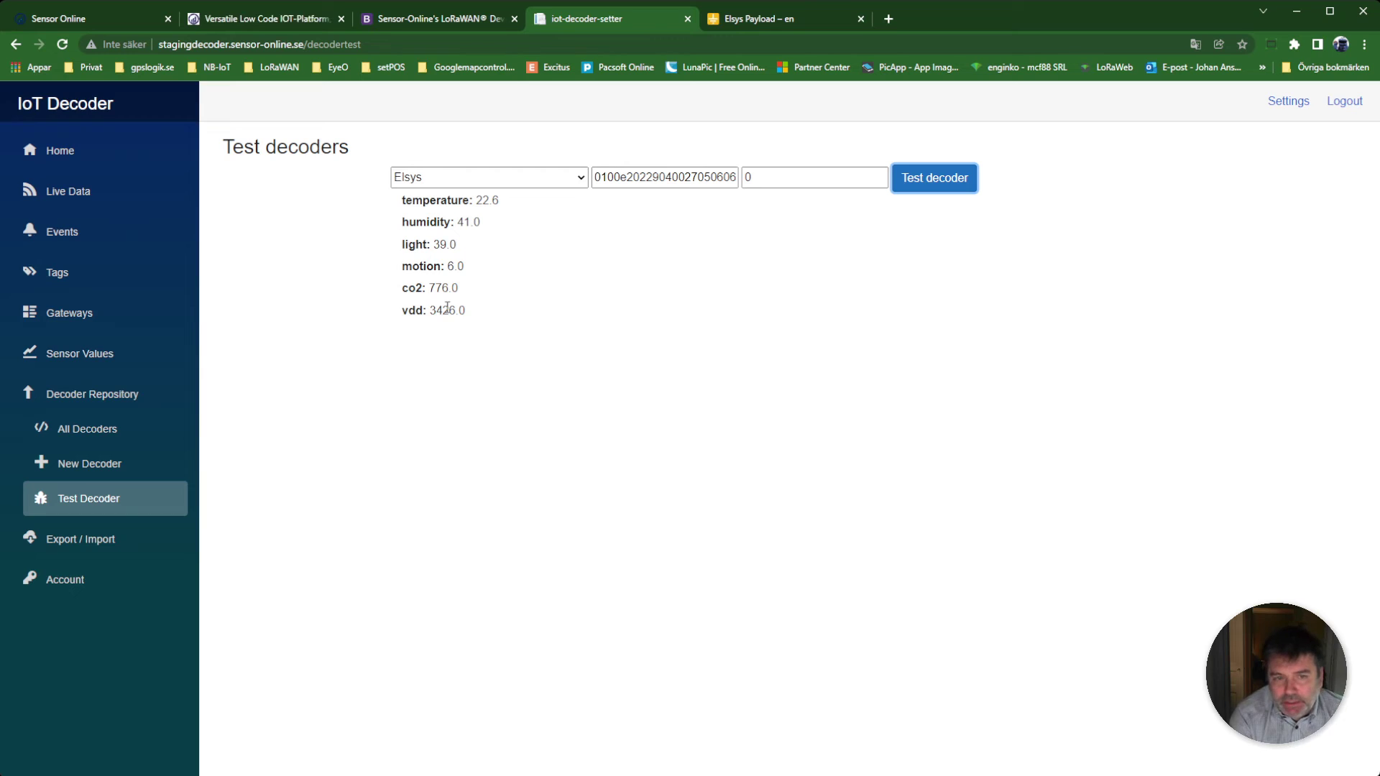
Reseed the decoders from the All Decoders list to reload the full table, including Comtac and Decentlab entries.
{"action": "left_click", "coordinate": [95, 438]}
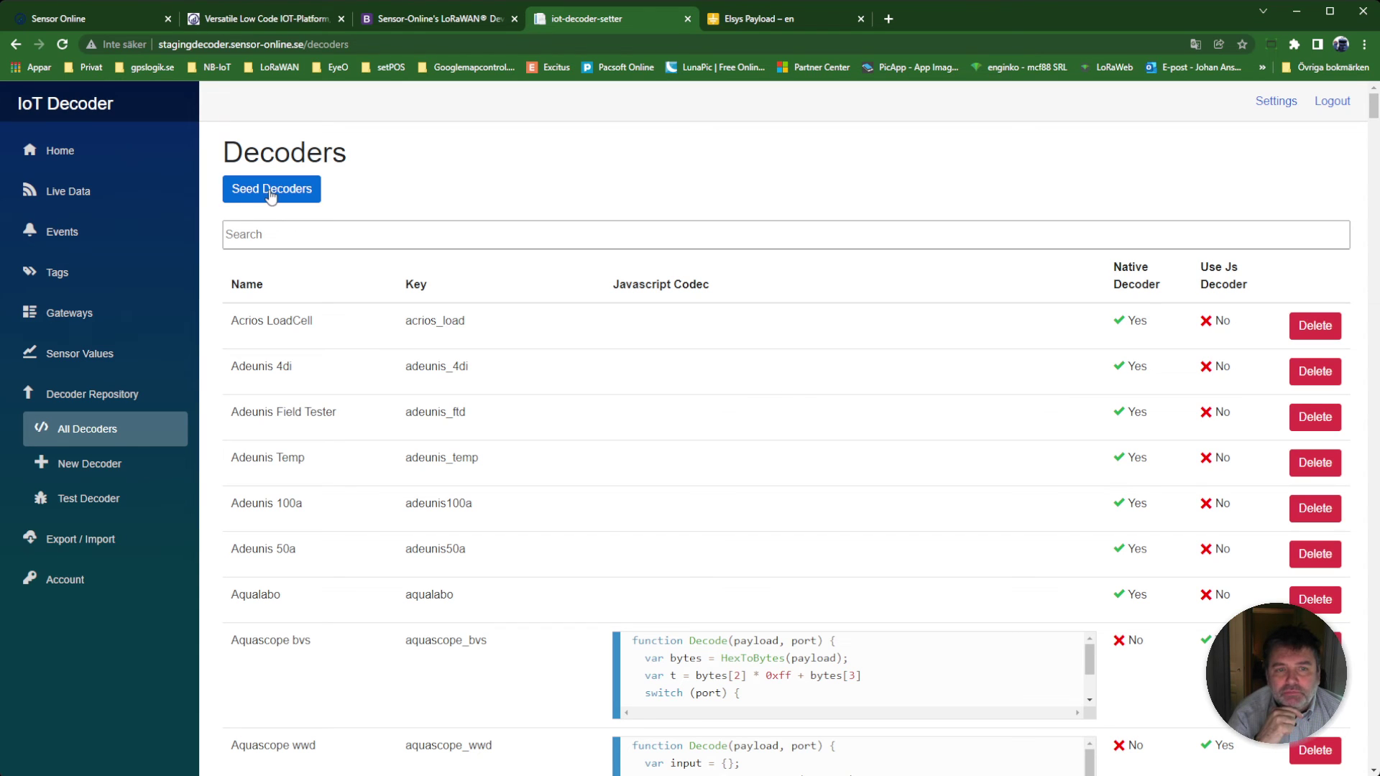
{"action": "left_click", "coordinate": [270, 196]}
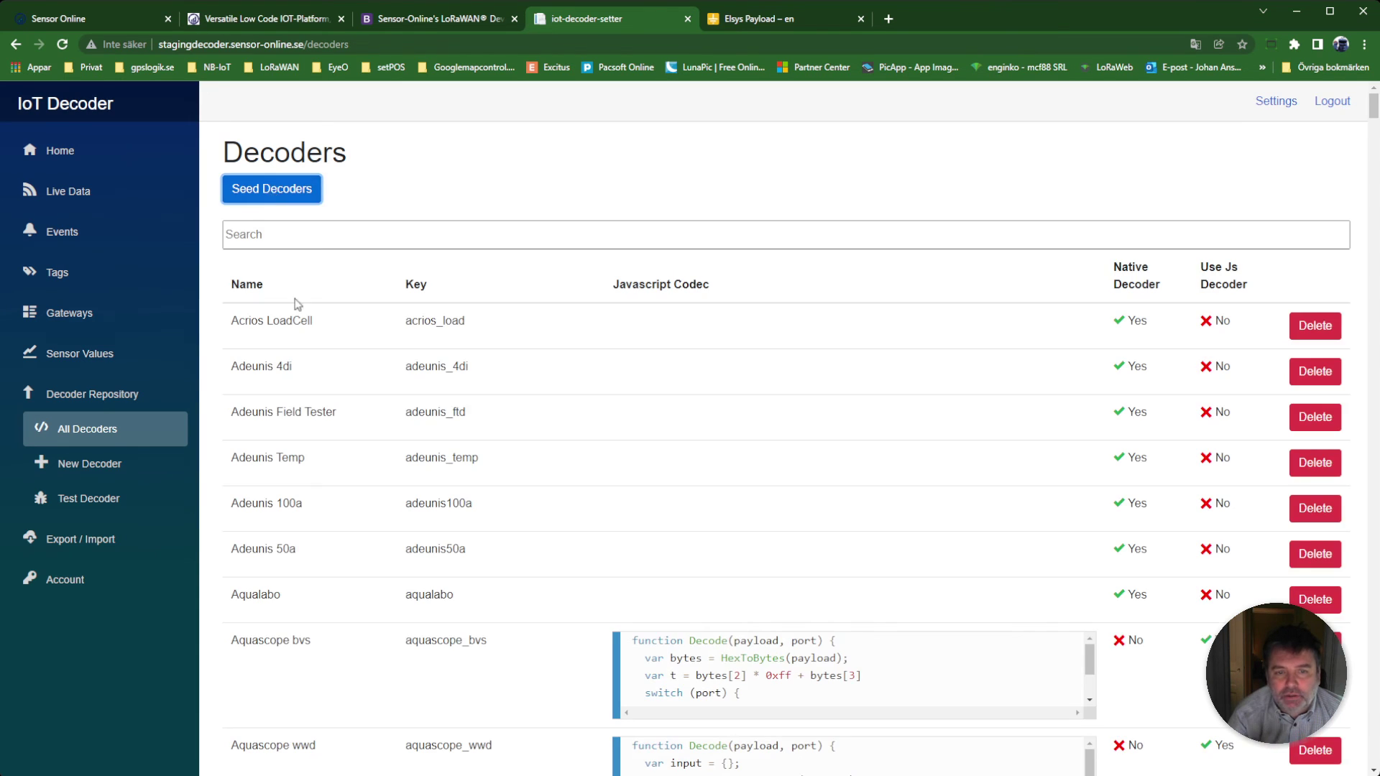
{"action": "scroll", "coordinate": [340, 401], "scroll_direction": "down", "scroll_amount": 2}
{"action": "scroll", "coordinate": [349, 409], "scroll_direction": "down", "scroll_amount": 3}
{"action": "scroll", "coordinate": [348, 409], "scroll_direction": "down", "scroll_amount": 3}
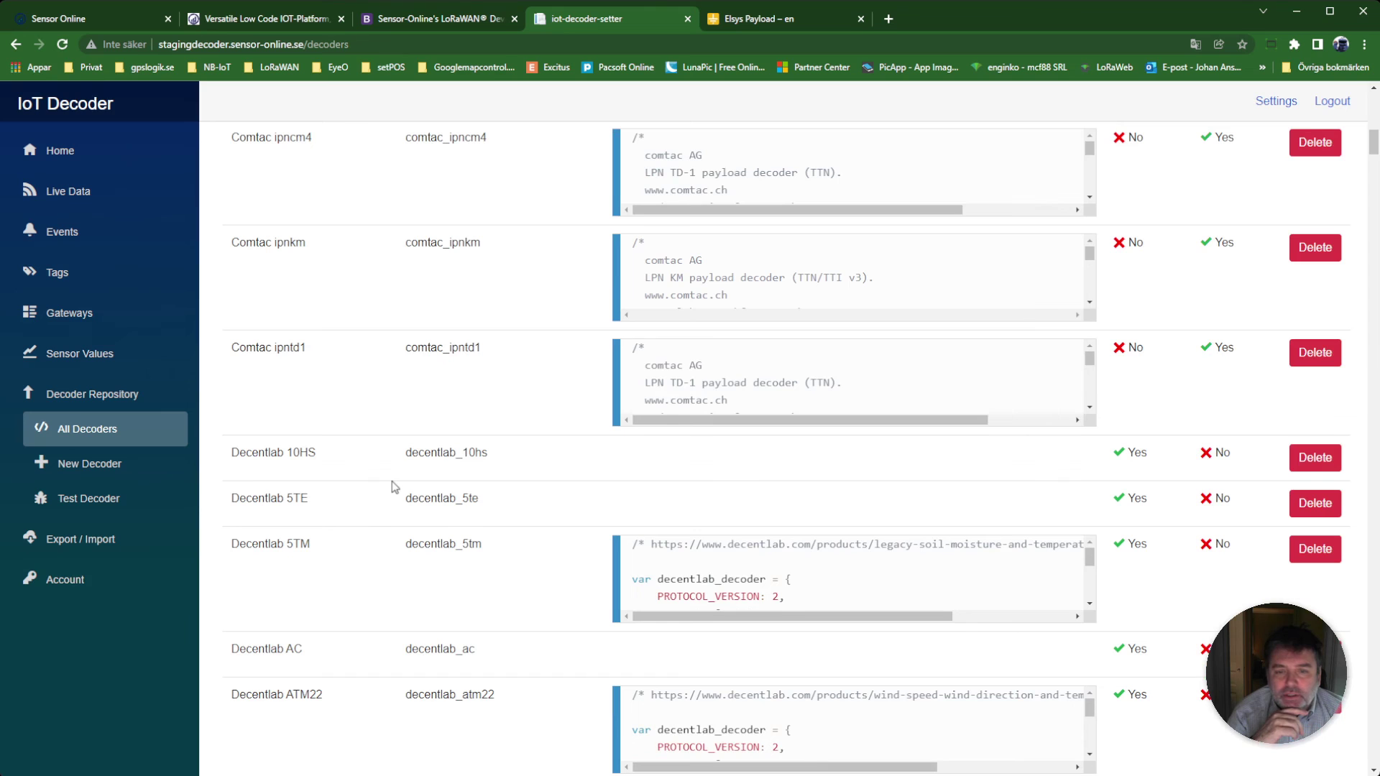
{"action": "scroll", "coordinate": [392, 487], "scroll_direction": "down", "scroll_amount": 1}
{"action": "scroll", "coordinate": [391, 487], "scroll_direction": "down", "scroll_amount": 2}
{"action": "scroll", "coordinate": [390, 487], "scroll_direction": "down", "scroll_amount": 2}
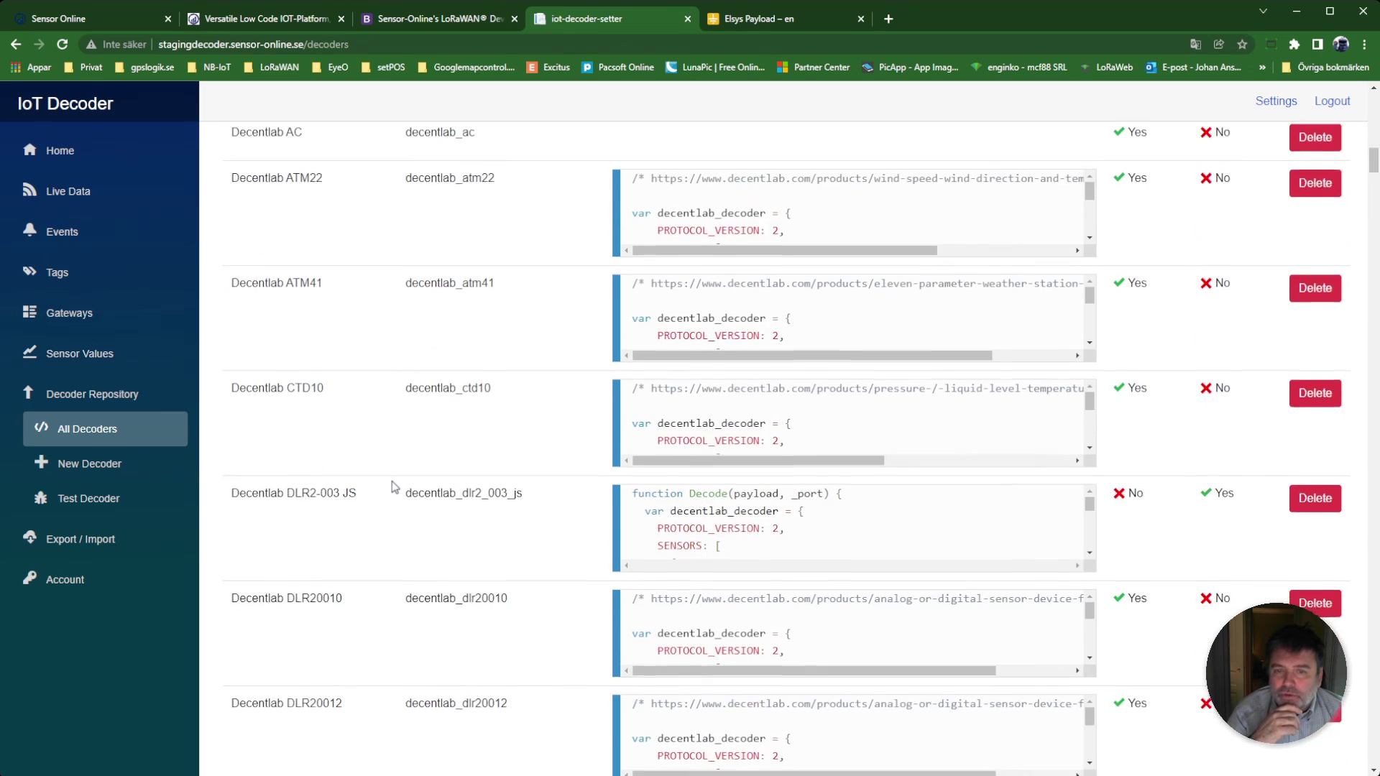
{"action": "scroll", "coordinate": [391, 487], "scroll_direction": "down", "scroll_amount": 2}
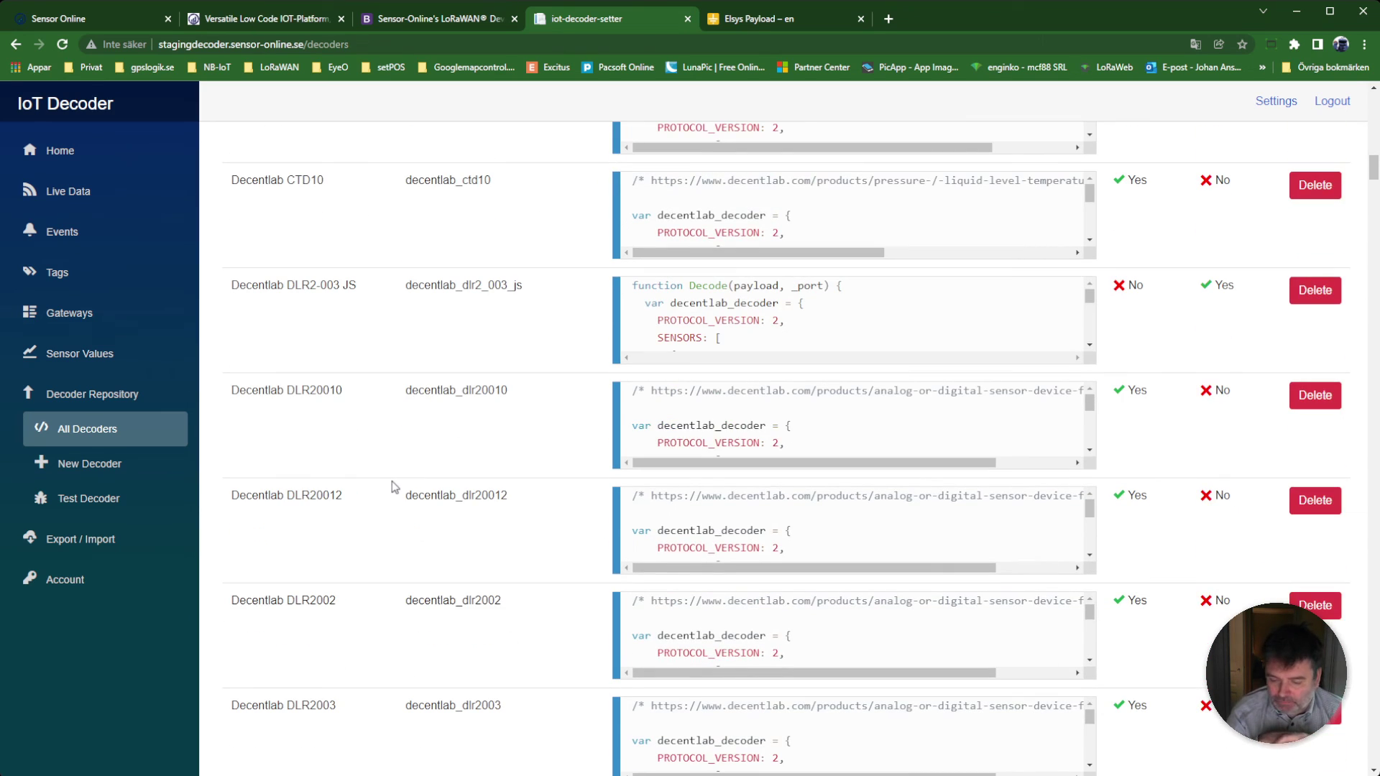